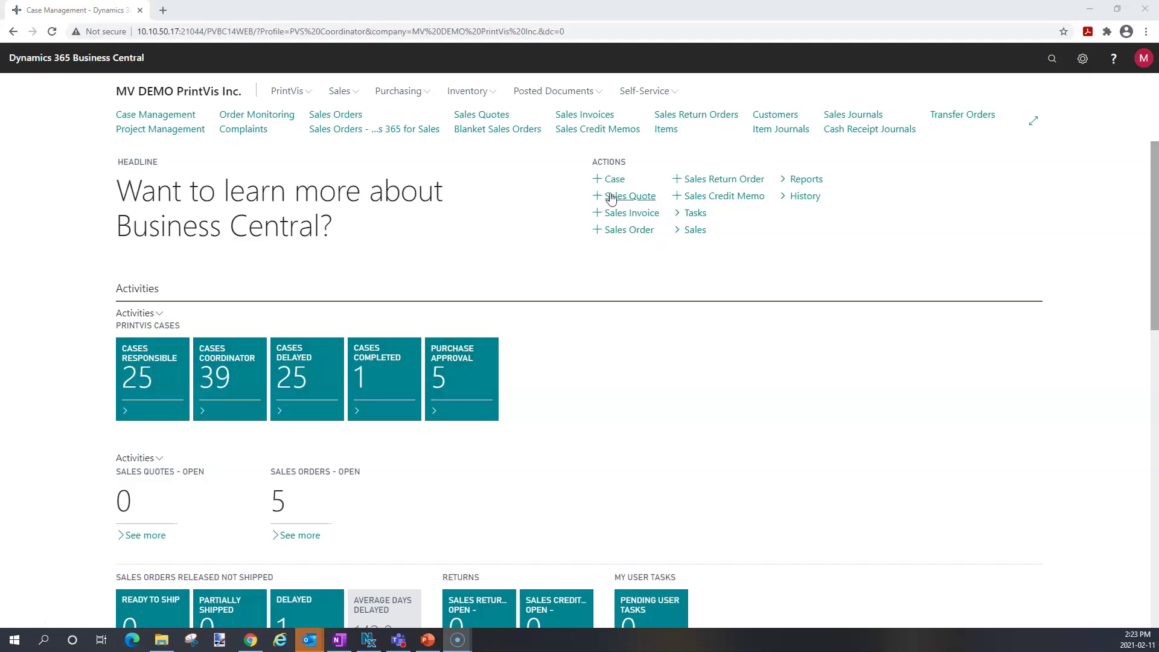
# Step: Start a new case for customer John Haddock Inc. and pick its contact person
pyautogui.click(613, 180)
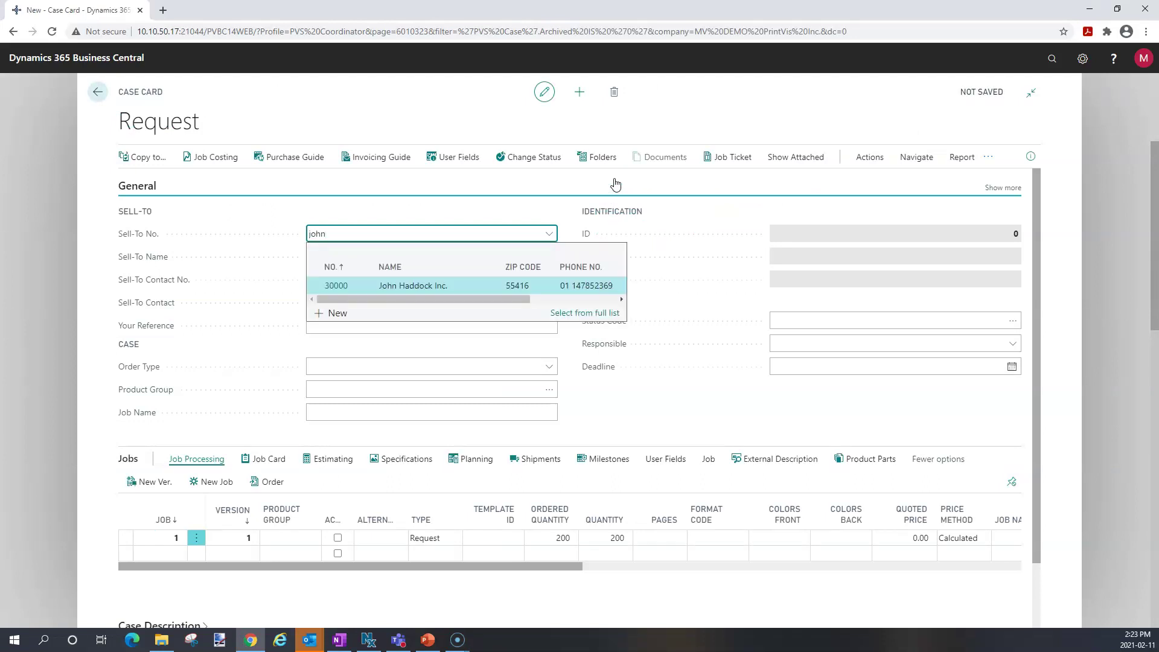
pyautogui.press('Return')
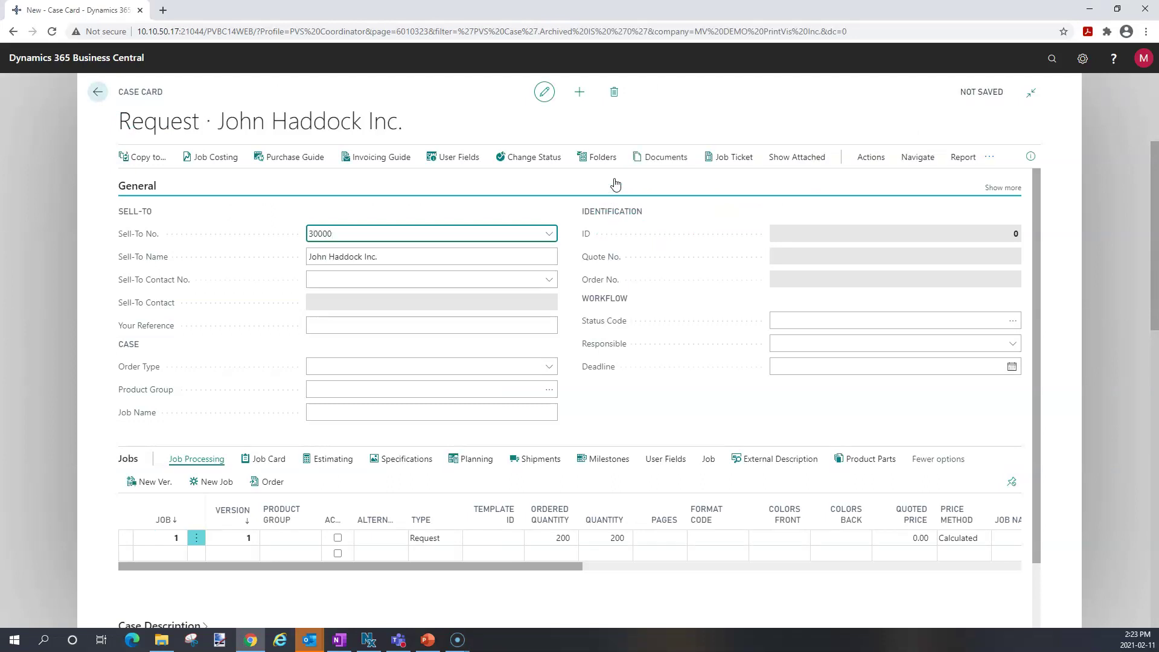
pyautogui.click(549, 279)
pyautogui.click(312, 349)
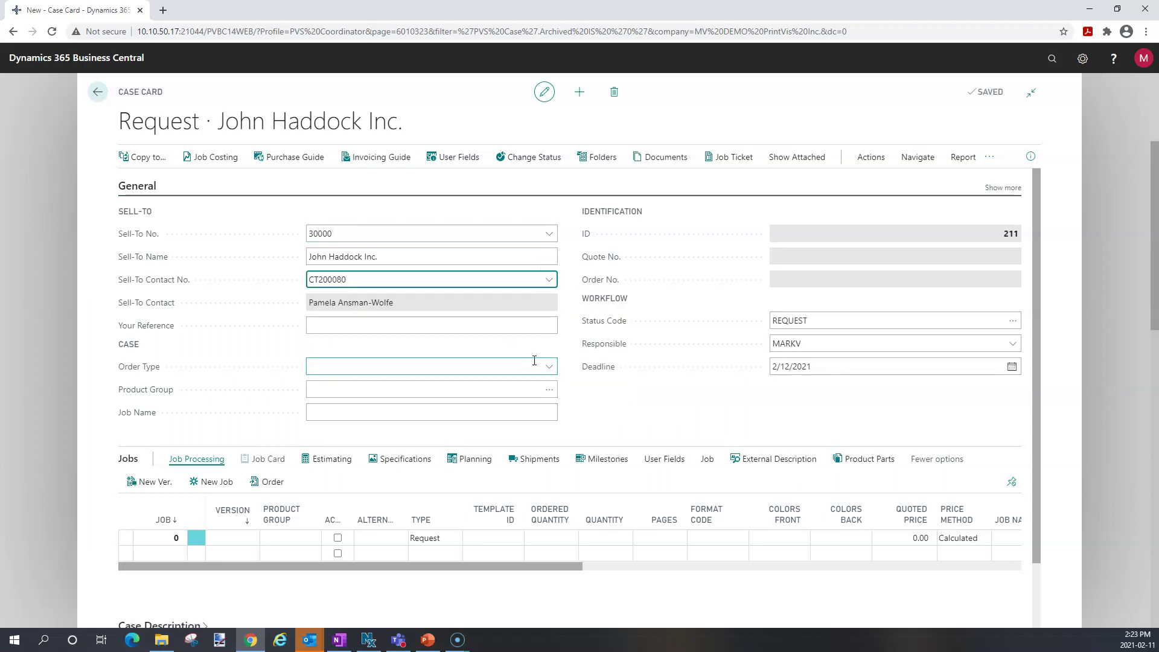
# Step: Set Order Type WIDE FORMAT, Product Group 700 (Displays) and begin the job name Vinyl Signs
pyautogui.click(549, 366)
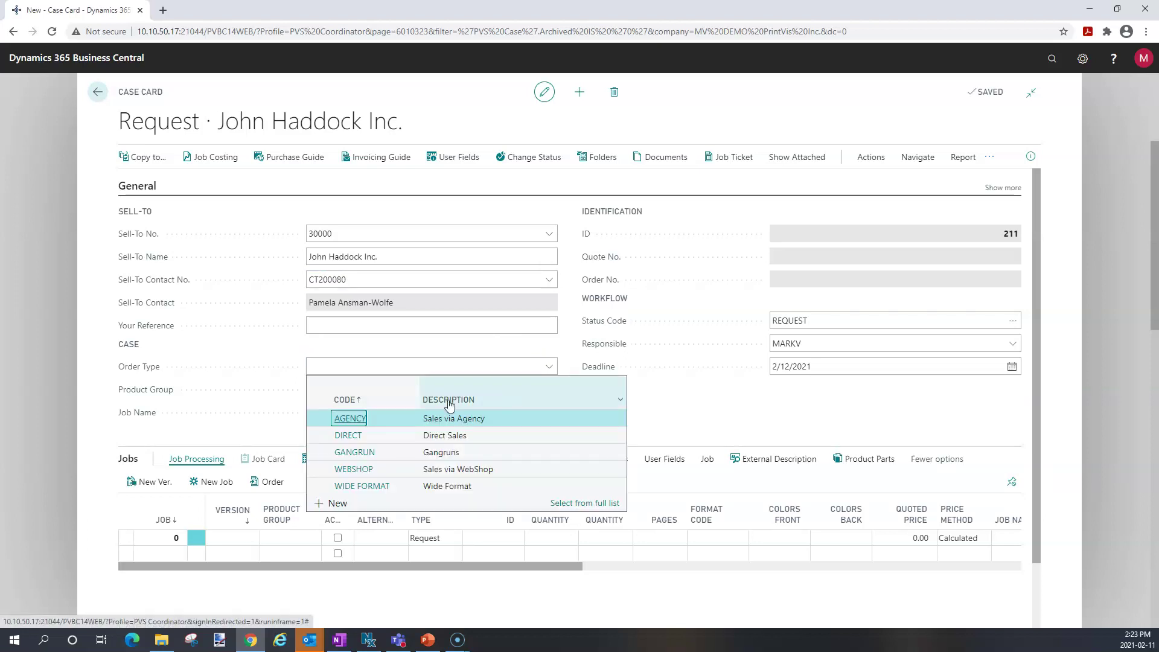
pyautogui.click(333, 486)
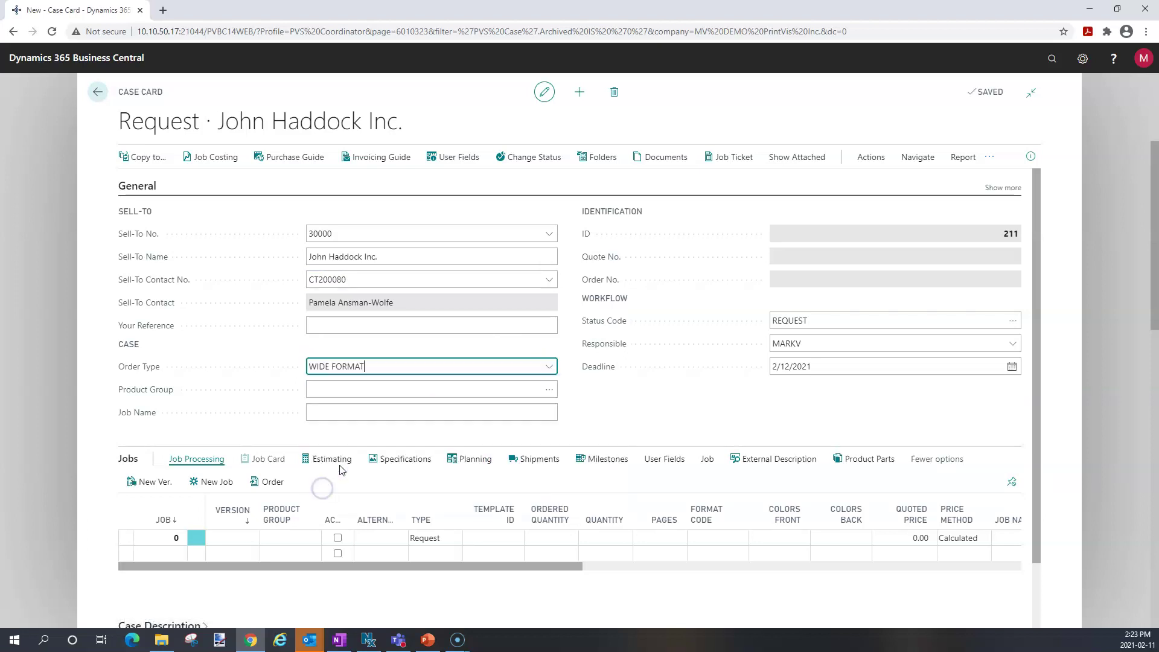
pyautogui.click(550, 390)
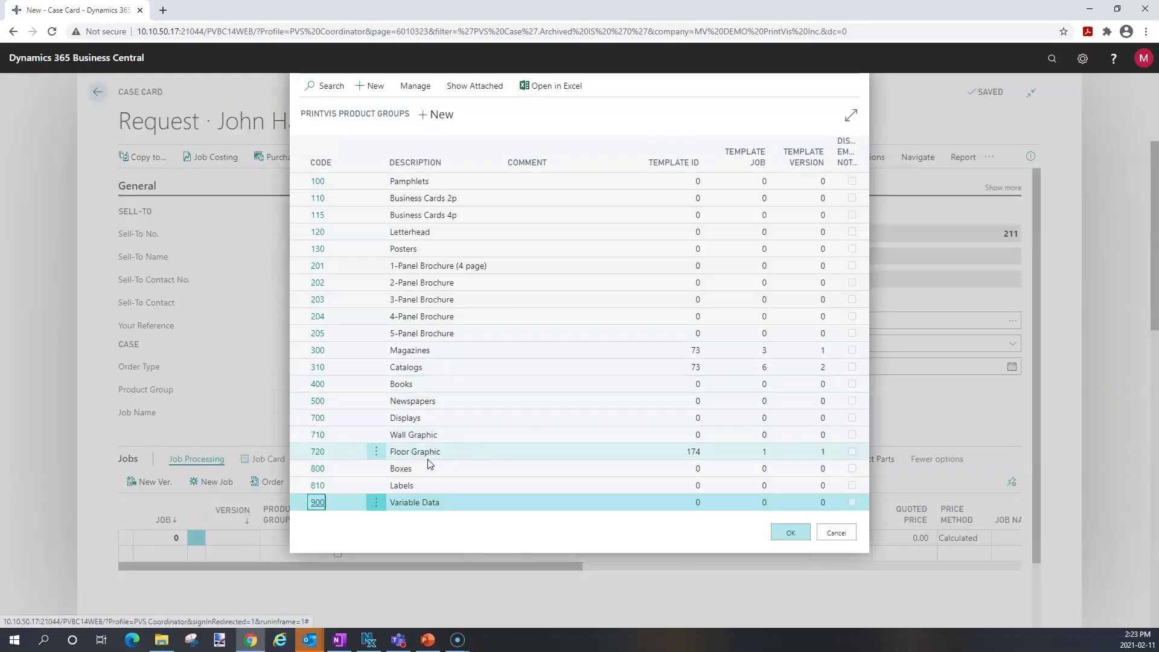
pyautogui.click(302, 416)
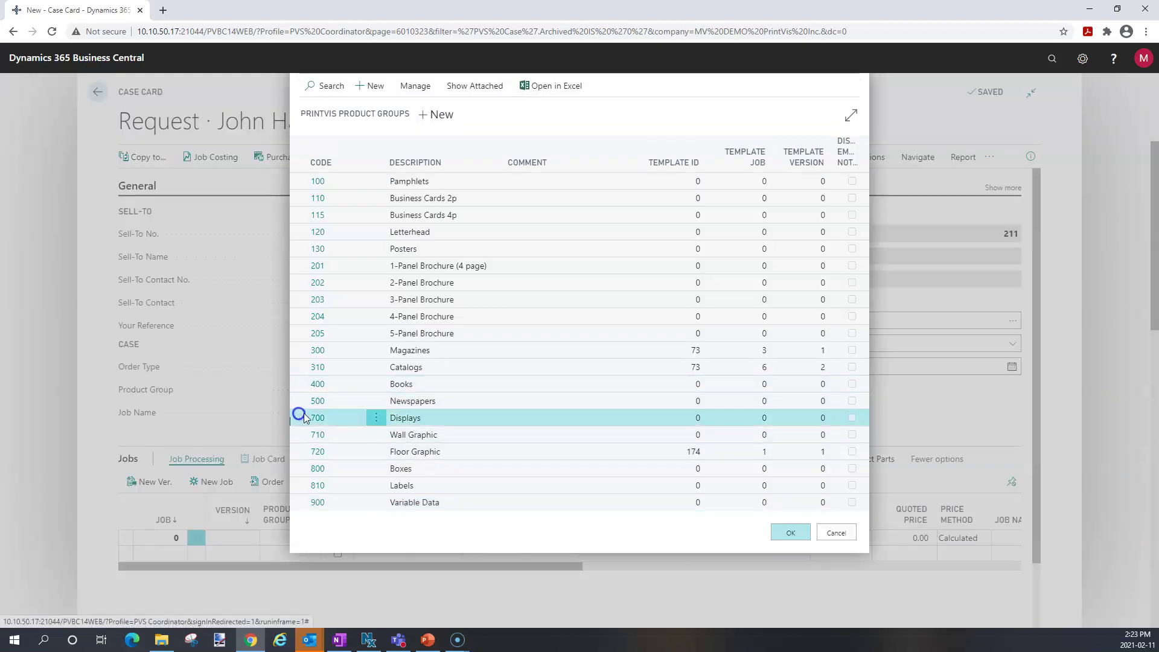
pyautogui.click(795, 533)
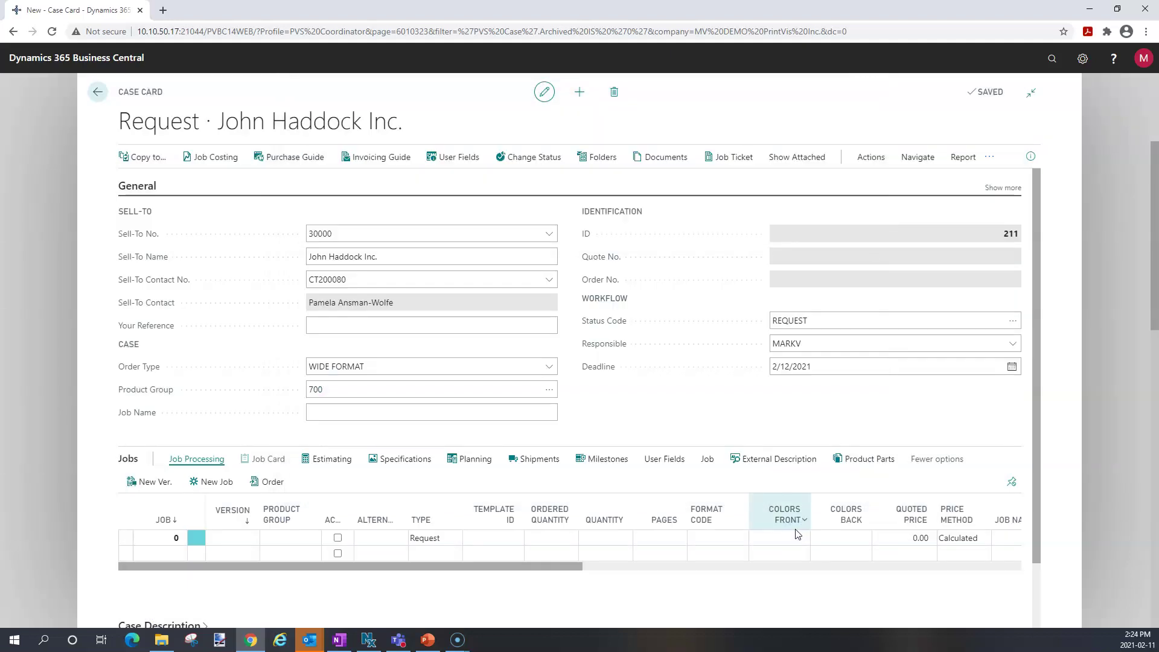
pyautogui.click(323, 412)
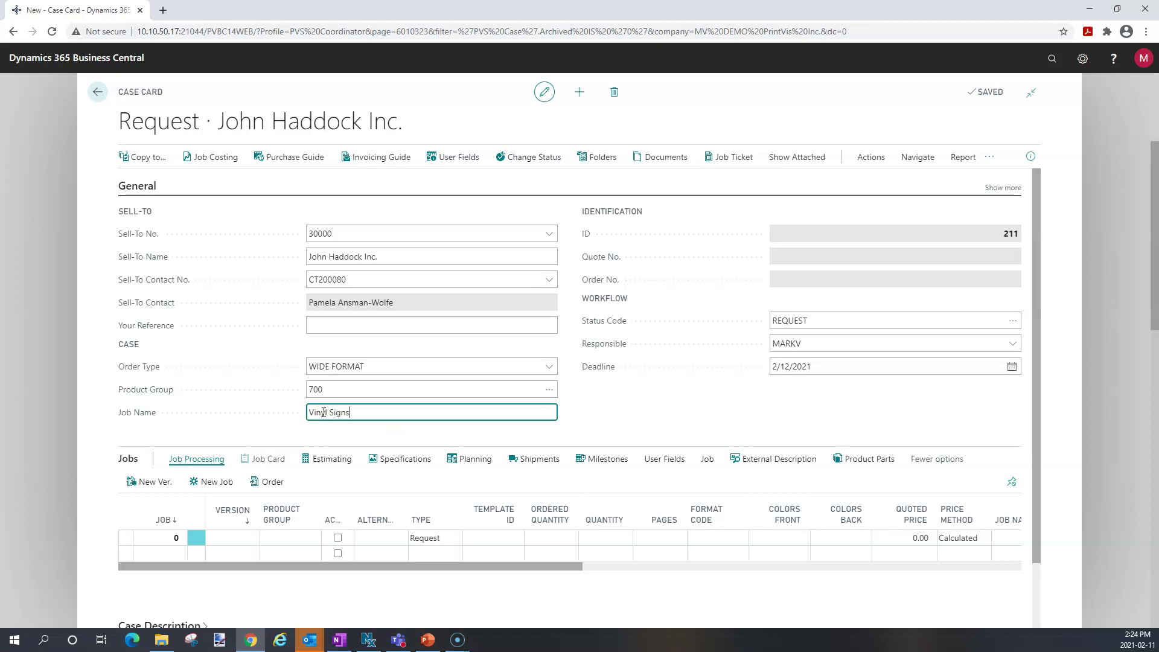
# Step: Fill the first job line: quantity 10, 2 pages, format 18.25X37.75, 6 front colours
pyautogui.click(151, 542)
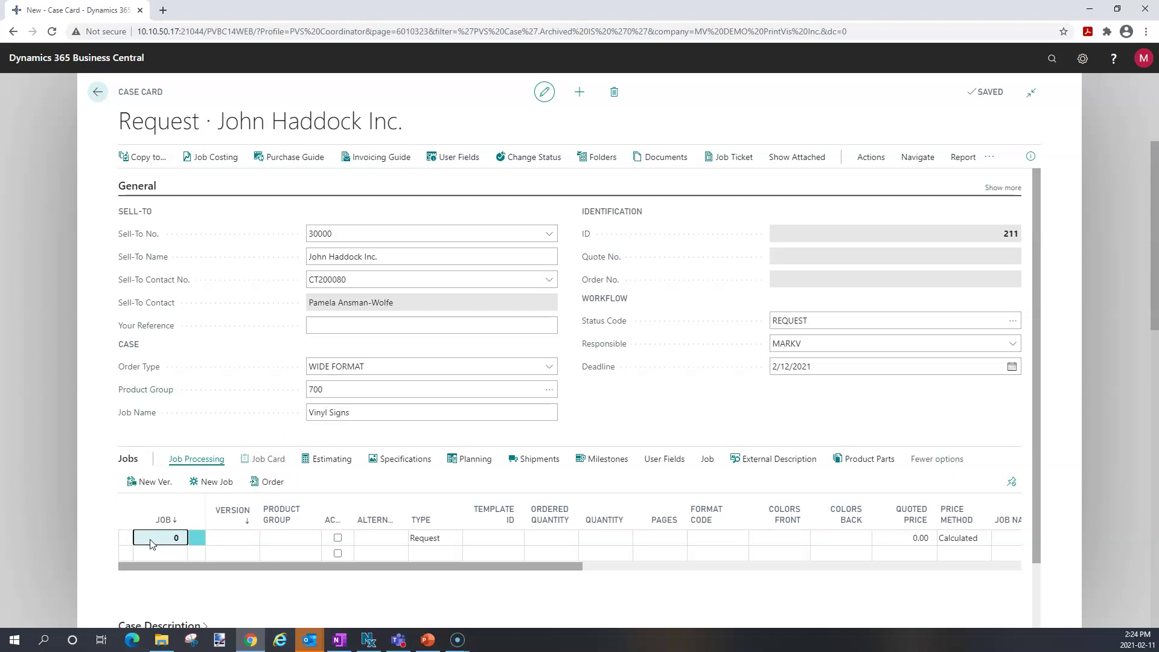
pyautogui.press('Return')
pyautogui.press('Return')
pyautogui.press('Return')
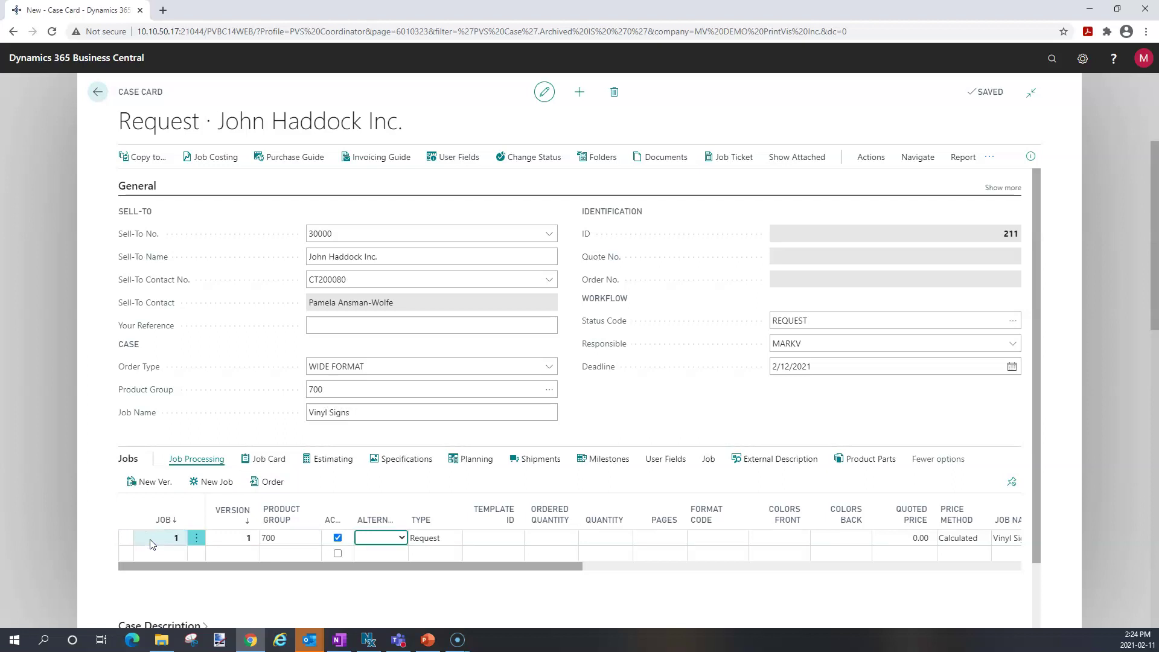
pyautogui.press('Return')
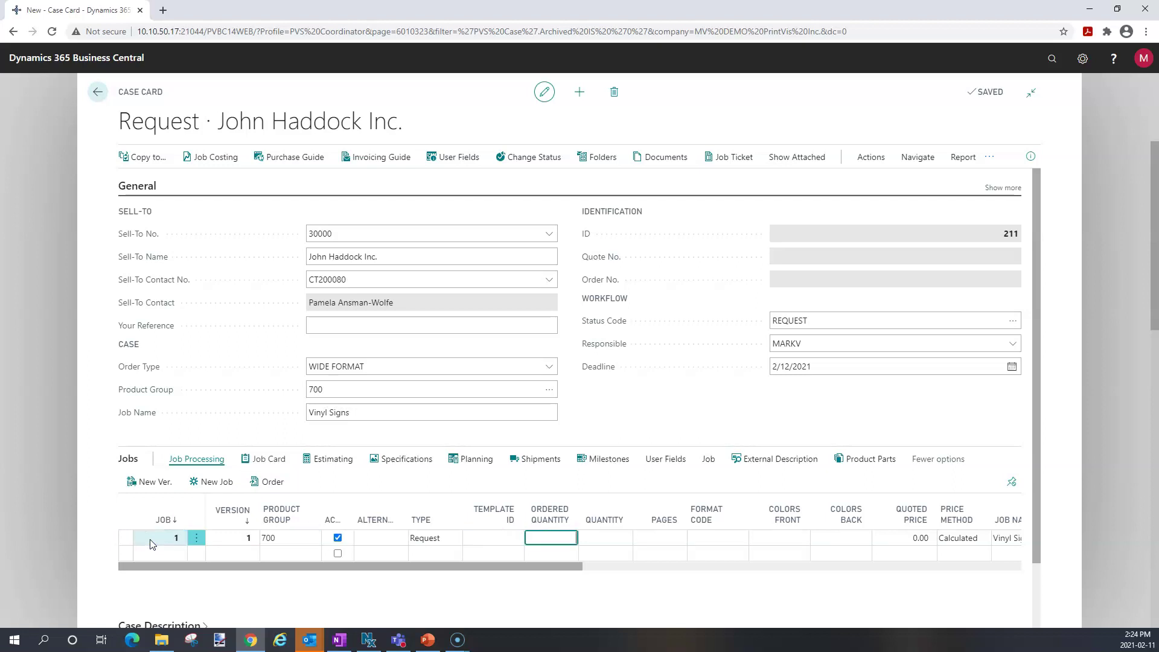
pyautogui.write('10')
pyautogui.press('Return')
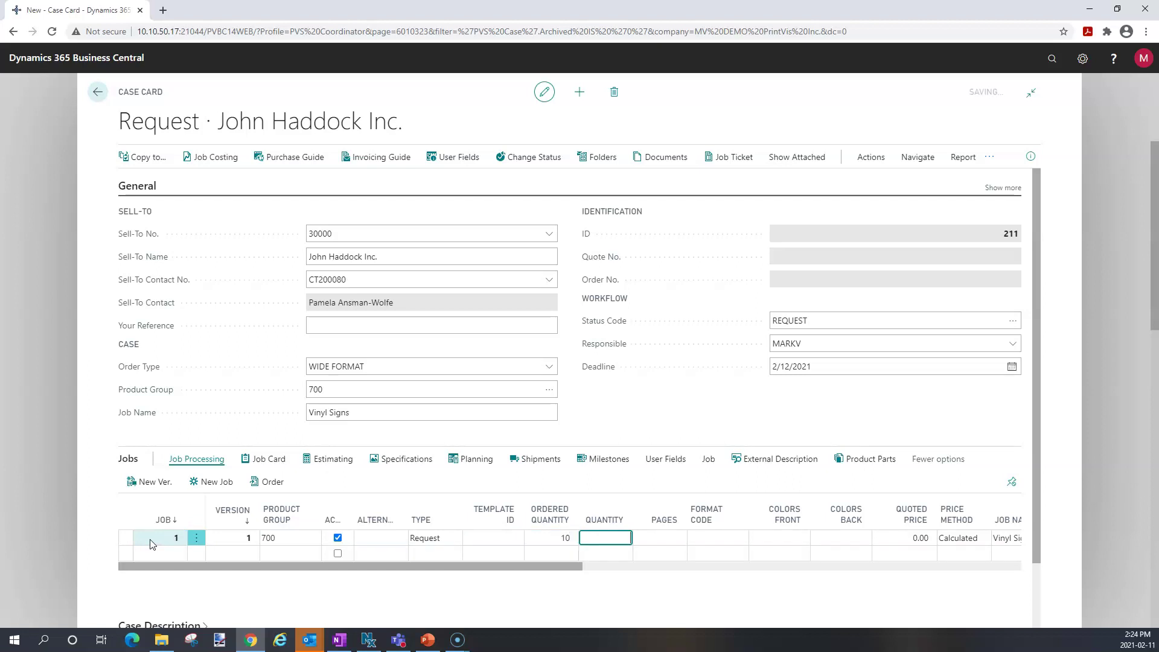
pyautogui.press('Return')
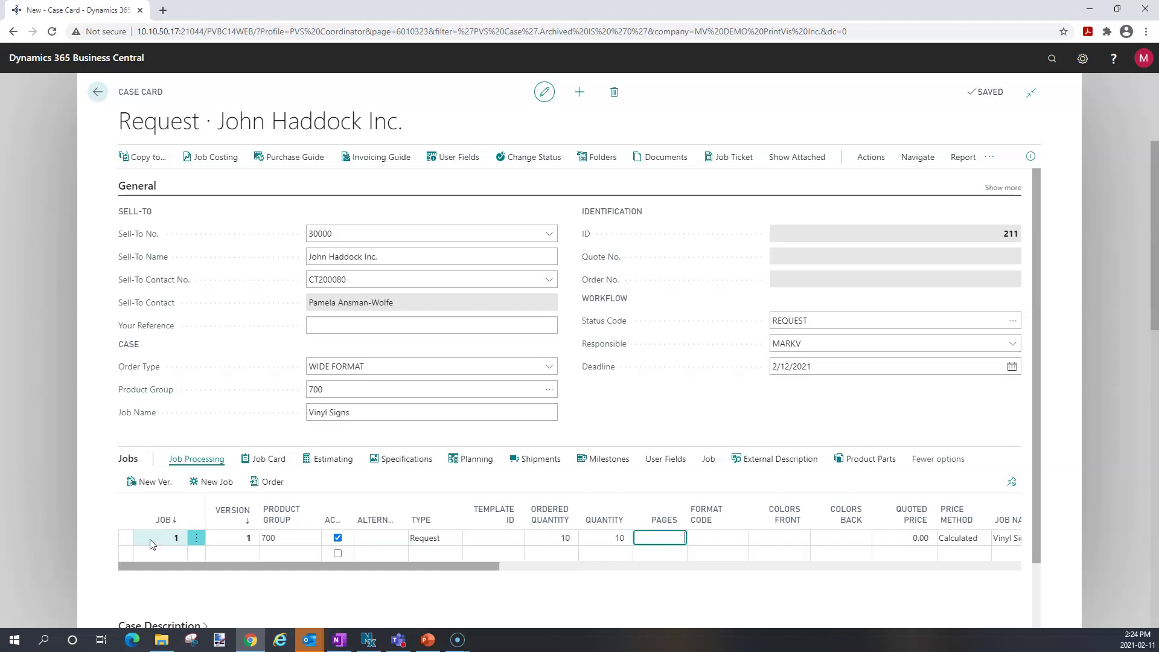
pyautogui.write('2')
pyautogui.press('Return')
pyautogui.write('18.25')
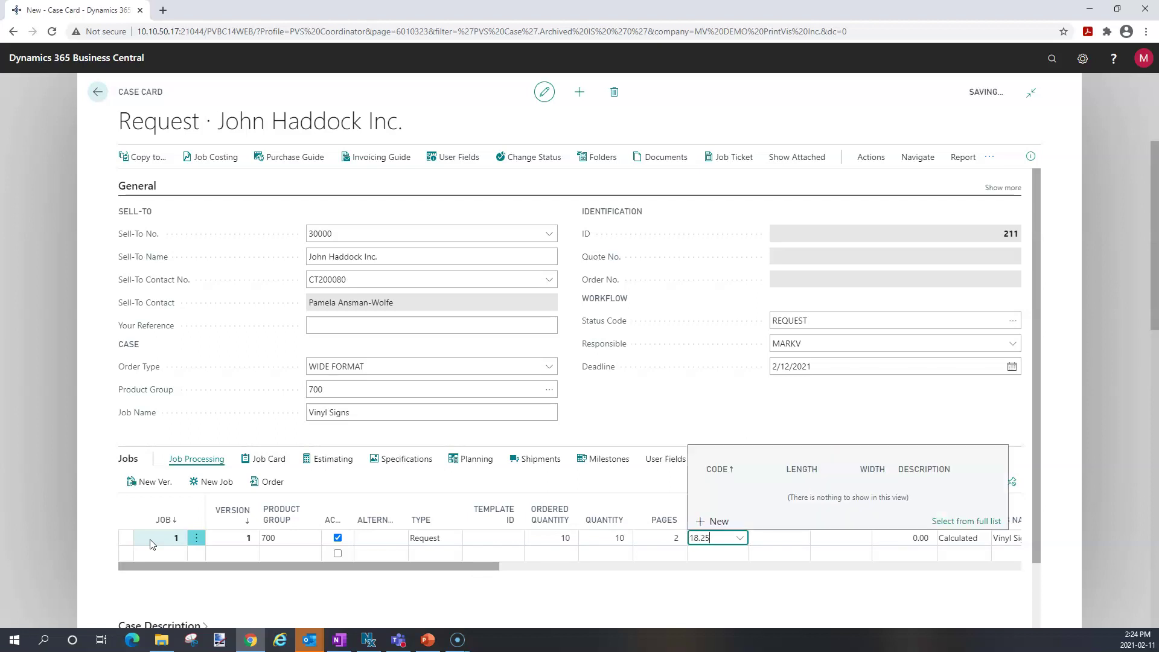
pyautogui.write('x37.75')
pyautogui.press('Tab')
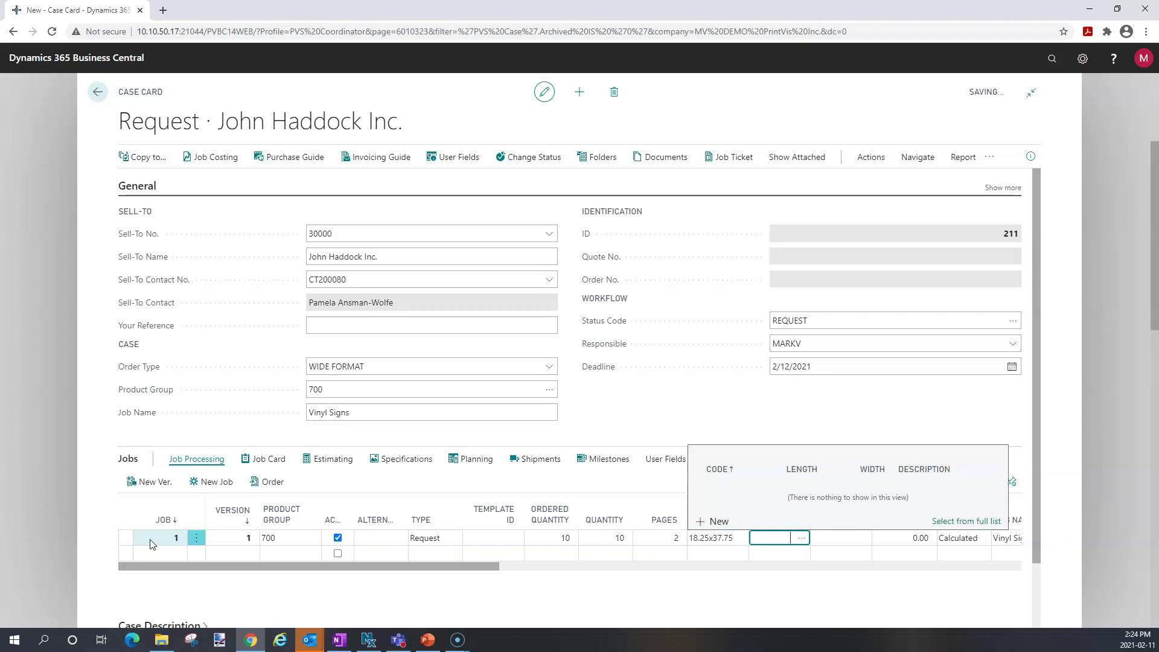
pyautogui.press('Tab')
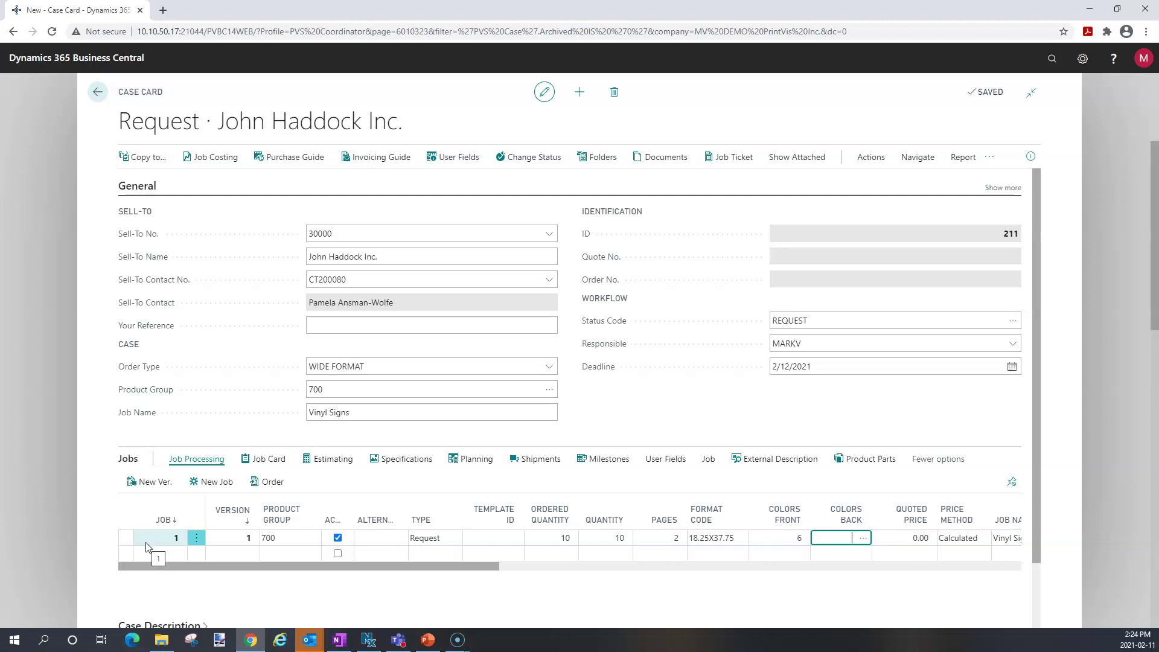
pyautogui.click(268, 462)
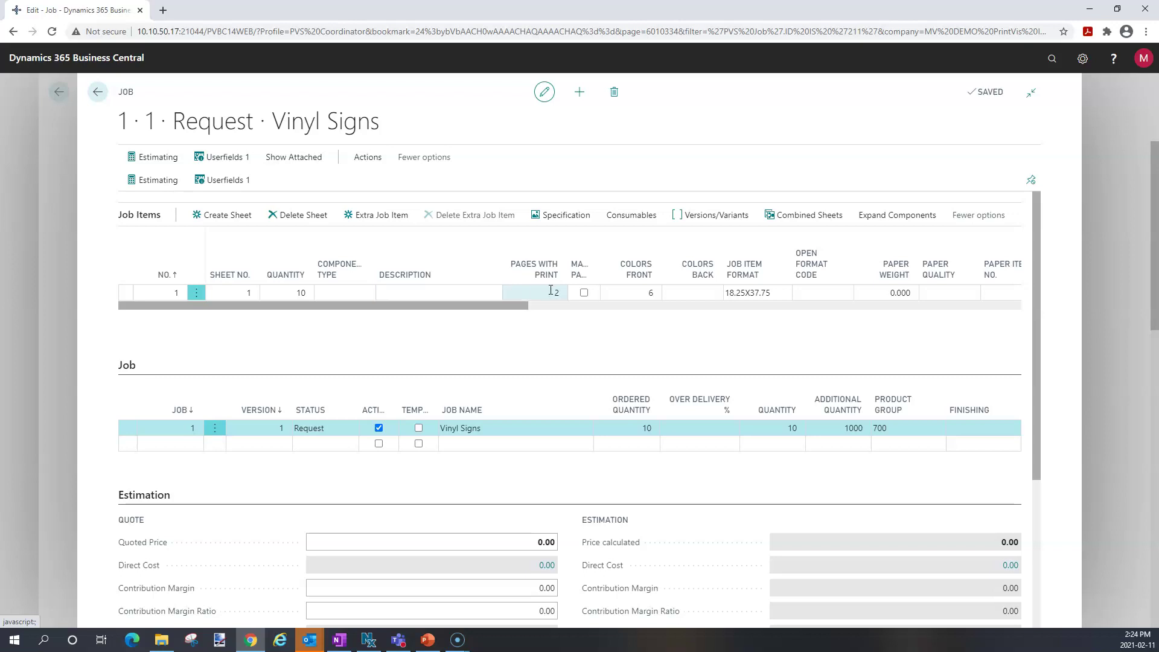
# Step: Choose Digital Vinyl paper quality DGVINYL and paper item PR-00003 for sheet 1
pyautogui.click(938, 291)
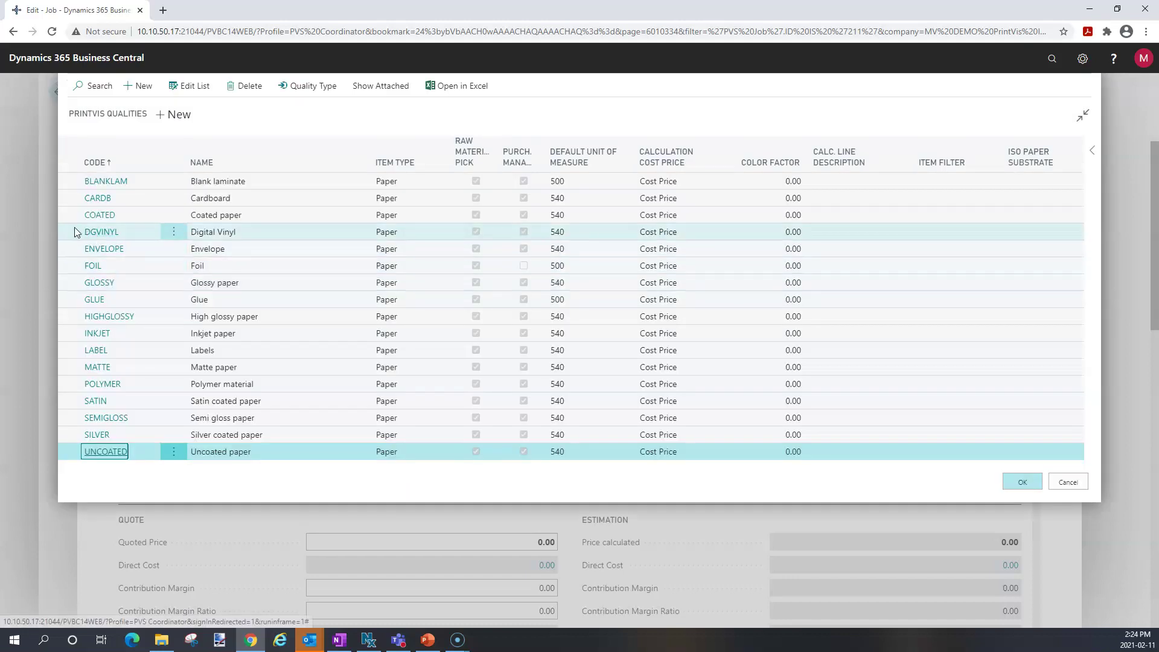
pyautogui.click(75, 230)
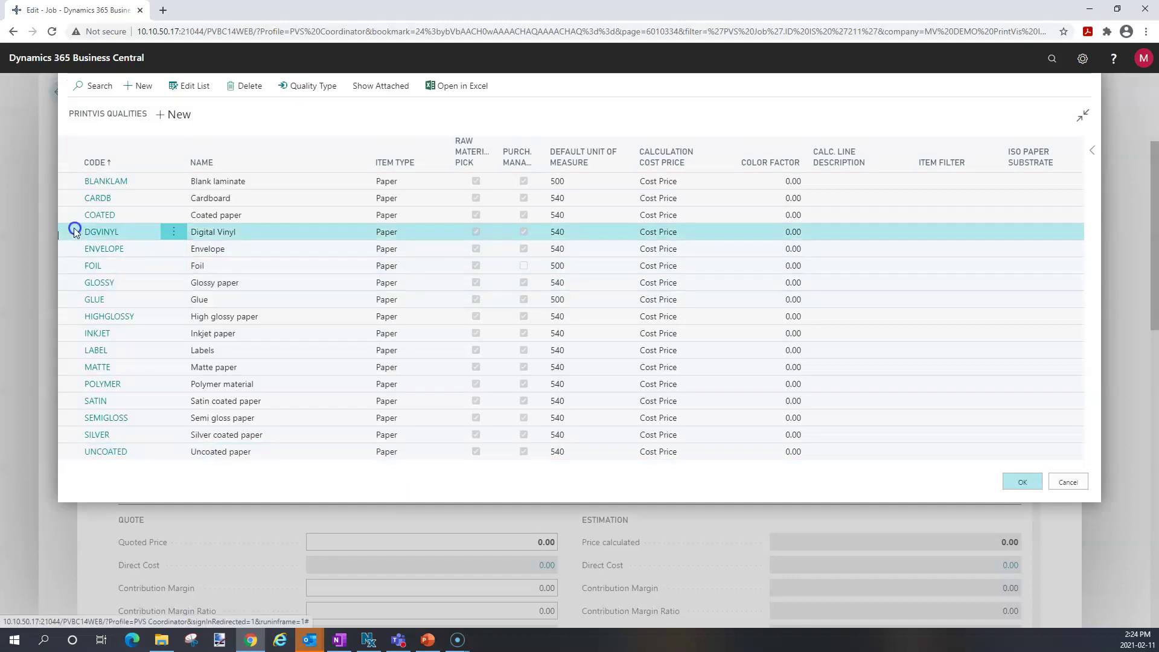
pyautogui.click(1026, 481)
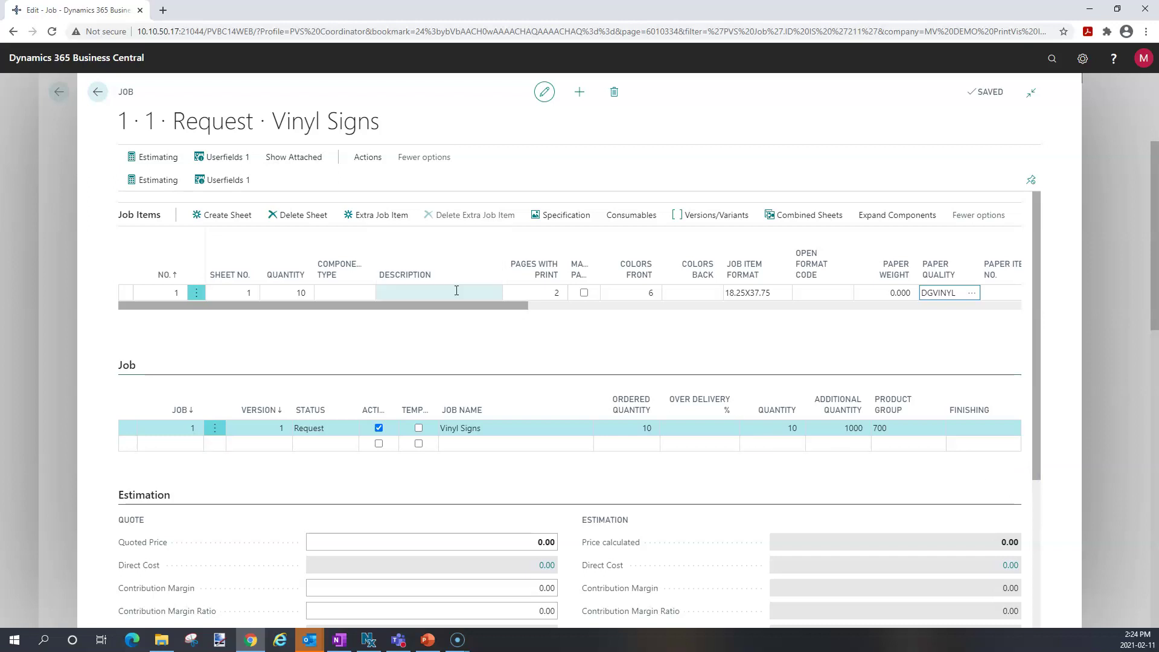
pyautogui.moveTo(461, 308); pyautogui.dragTo(580, 331)
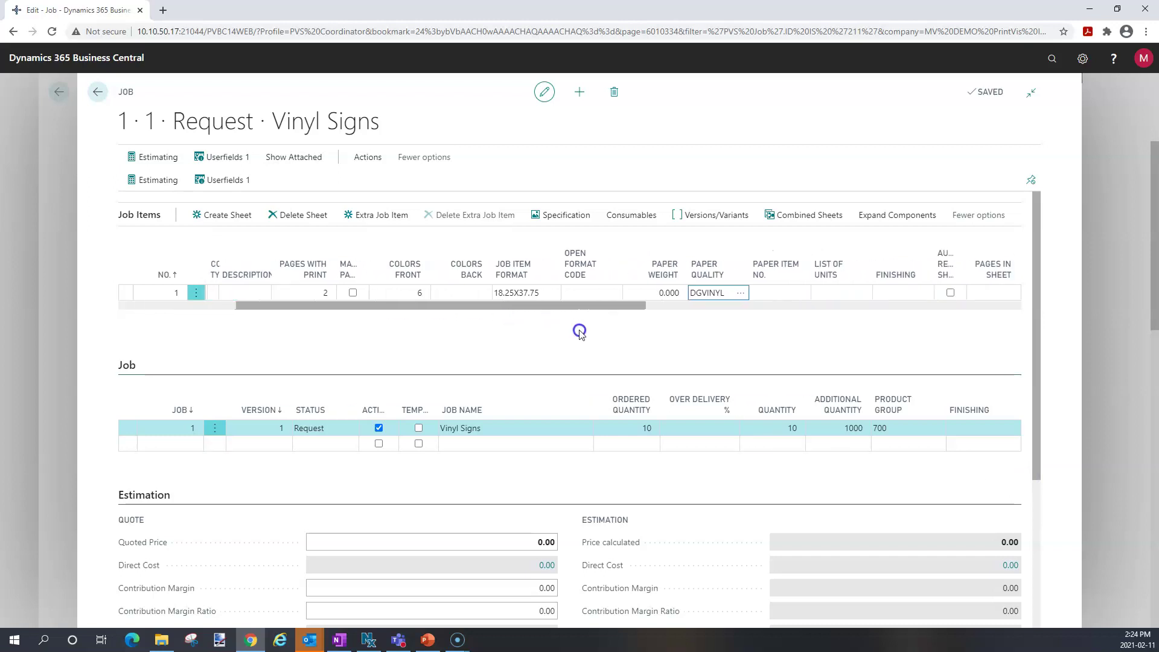
pyautogui.click(735, 293)
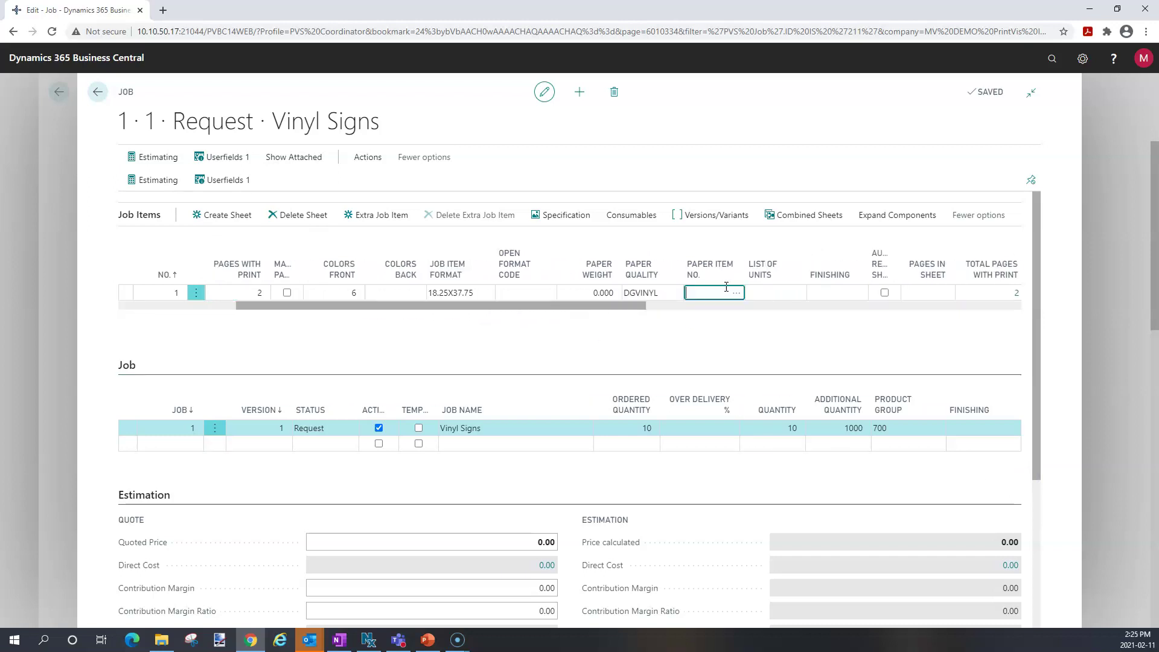
pyautogui.click(736, 293)
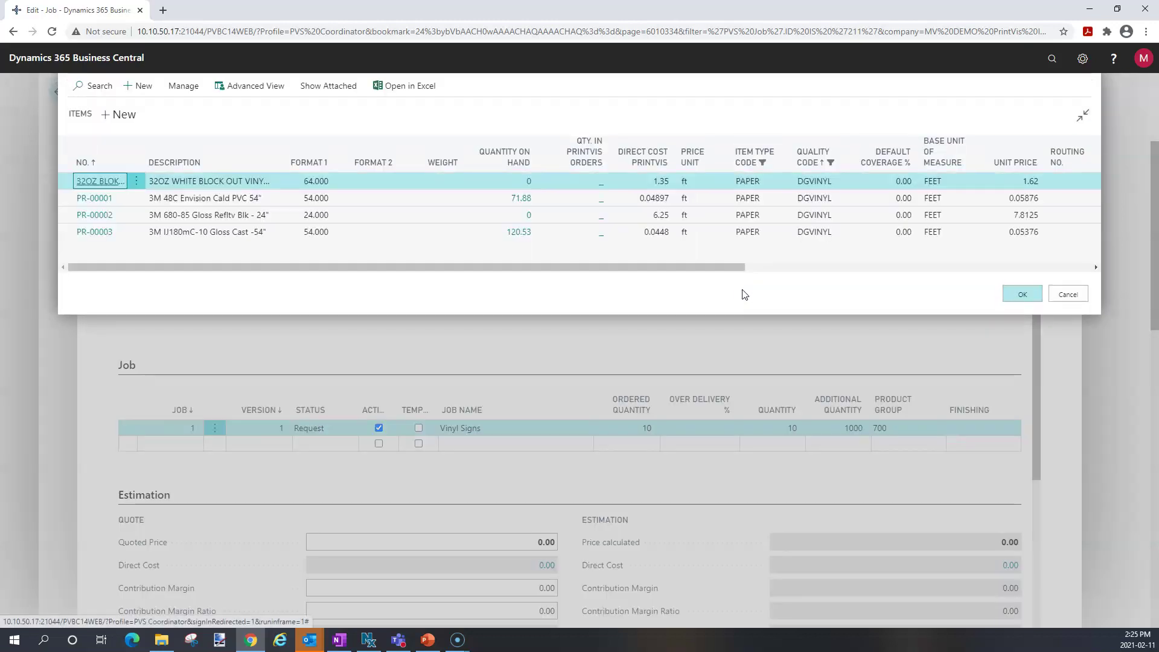
pyautogui.click(69, 235)
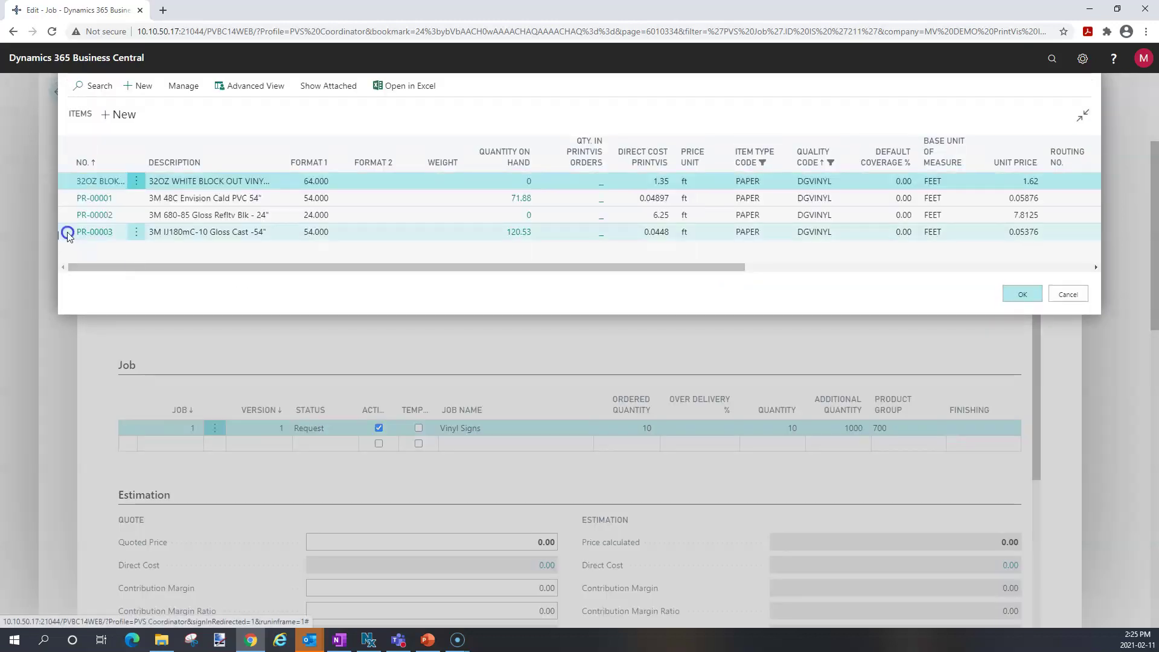
pyautogui.click(1020, 294)
pyautogui.click(756, 295)
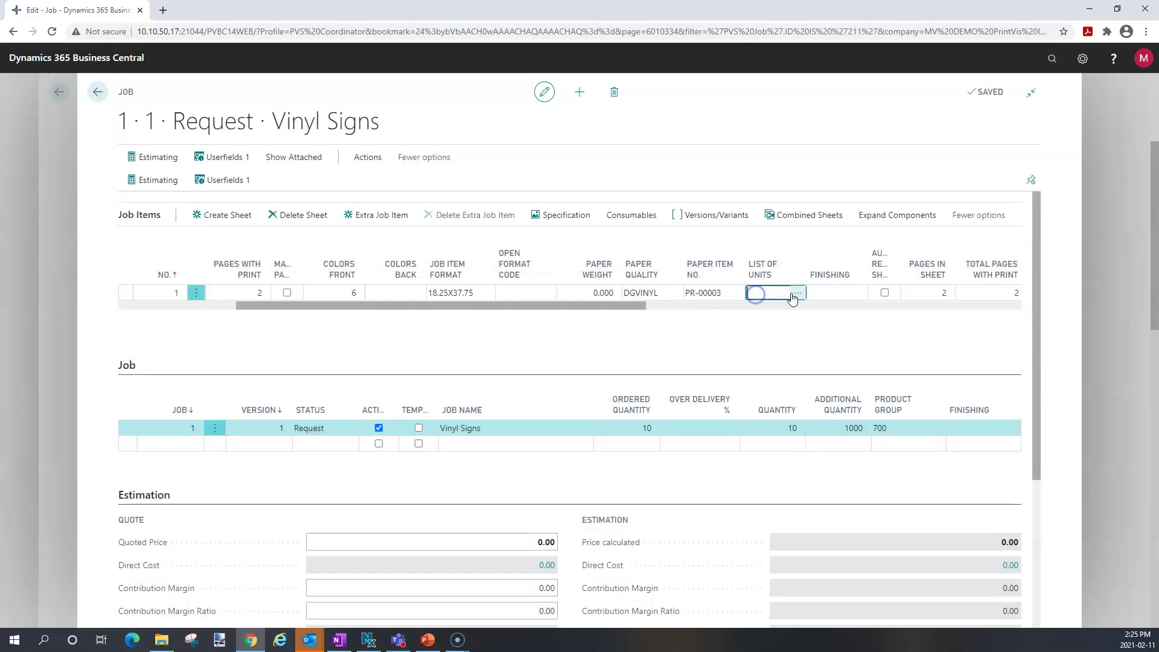
# Step: Assign production unit L_6500R (HP1000 Rolls) to sheet 1, giving a quoted price of 154.44
pyautogui.click(797, 293)
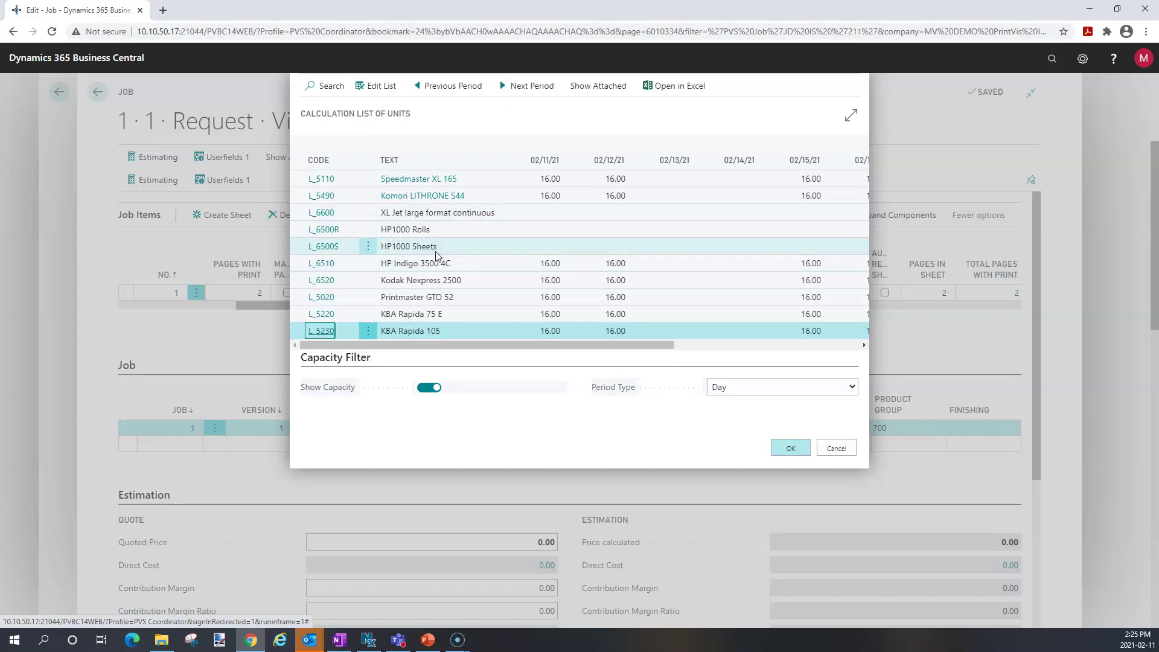
pyautogui.click(302, 229)
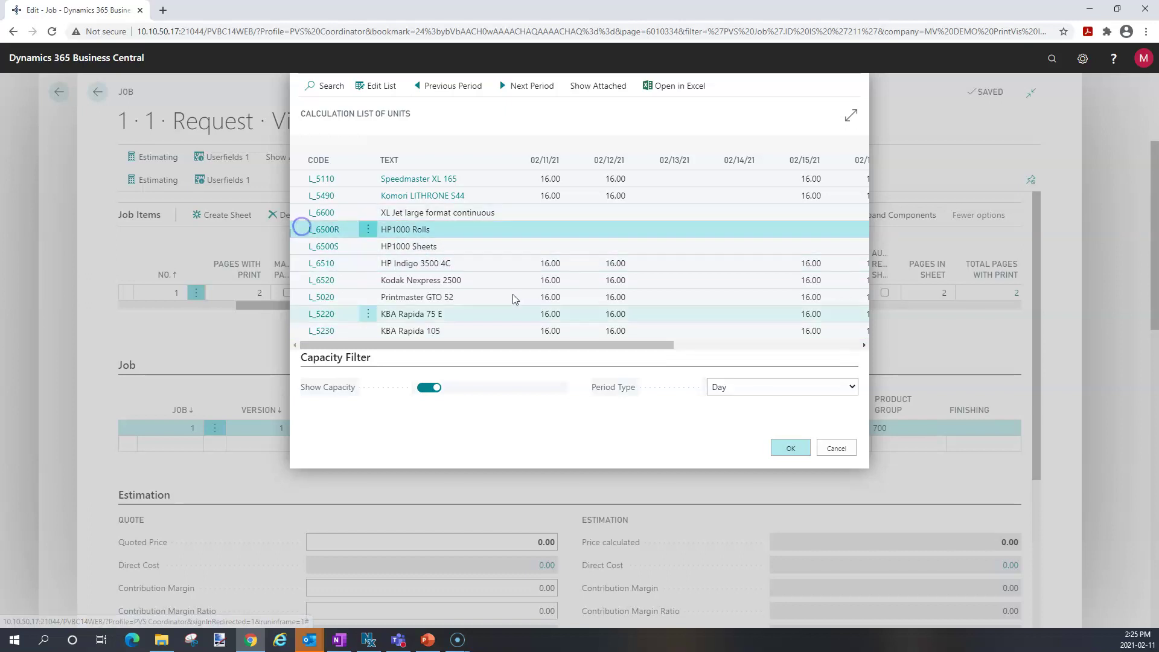
pyautogui.click(782, 447)
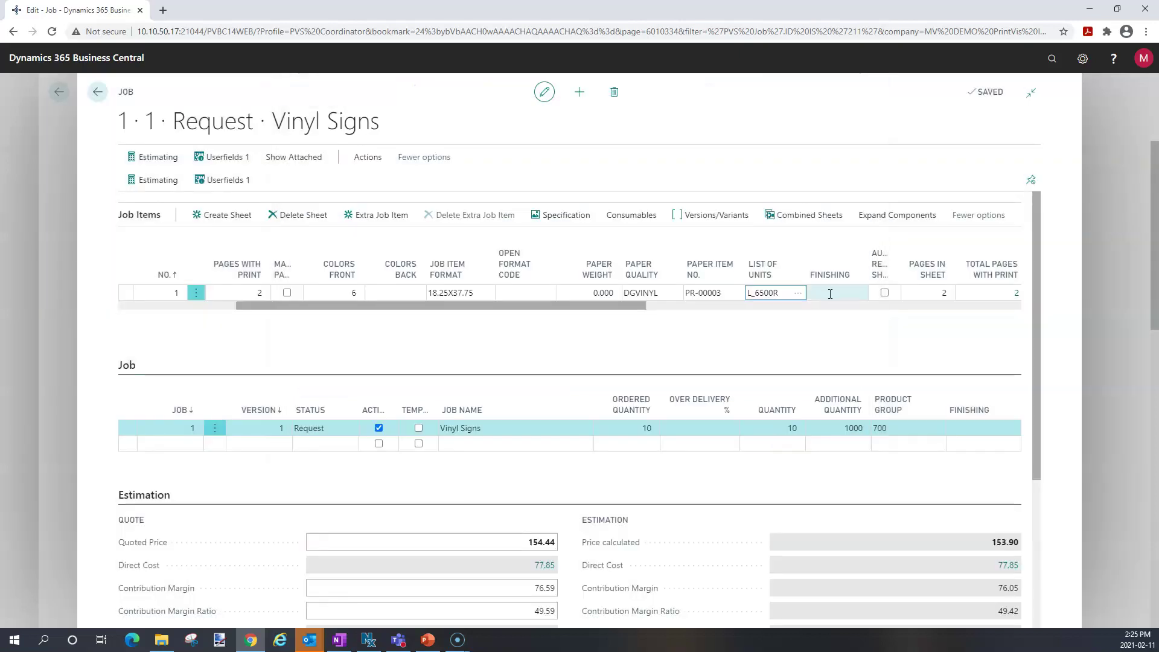
pyautogui.click(830, 294)
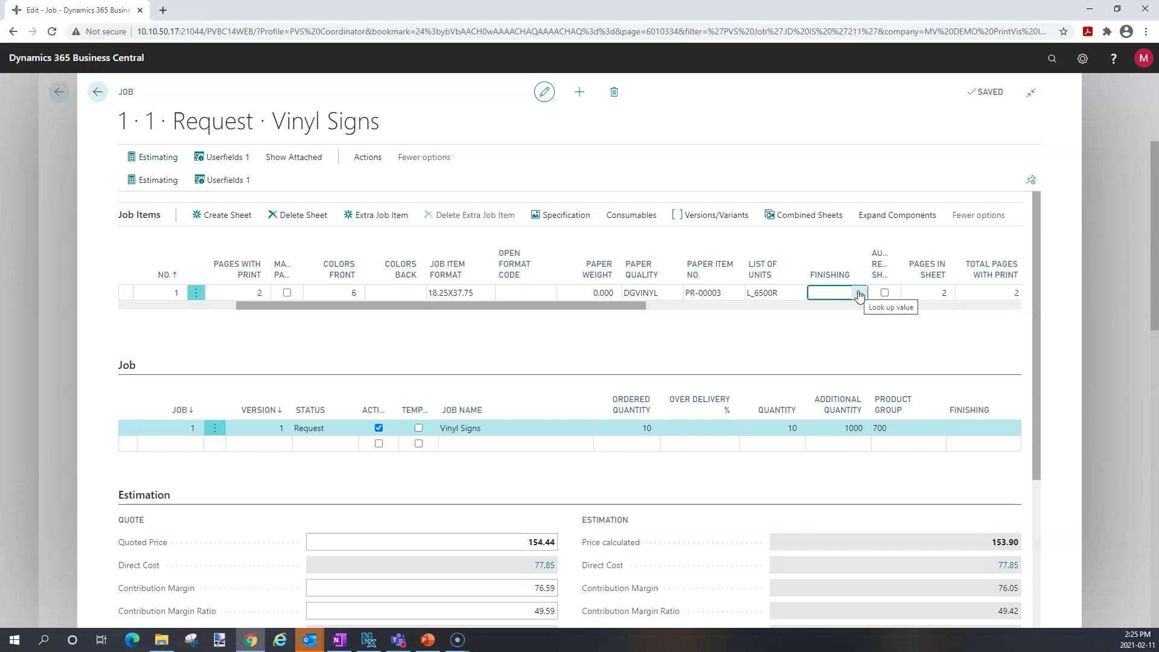
# Step: Set sheet 1's finishing to L_LAM+CUT (Laminate + Flat Bed Cut), raising the quote to 1,429.56
pyautogui.click(858, 293)
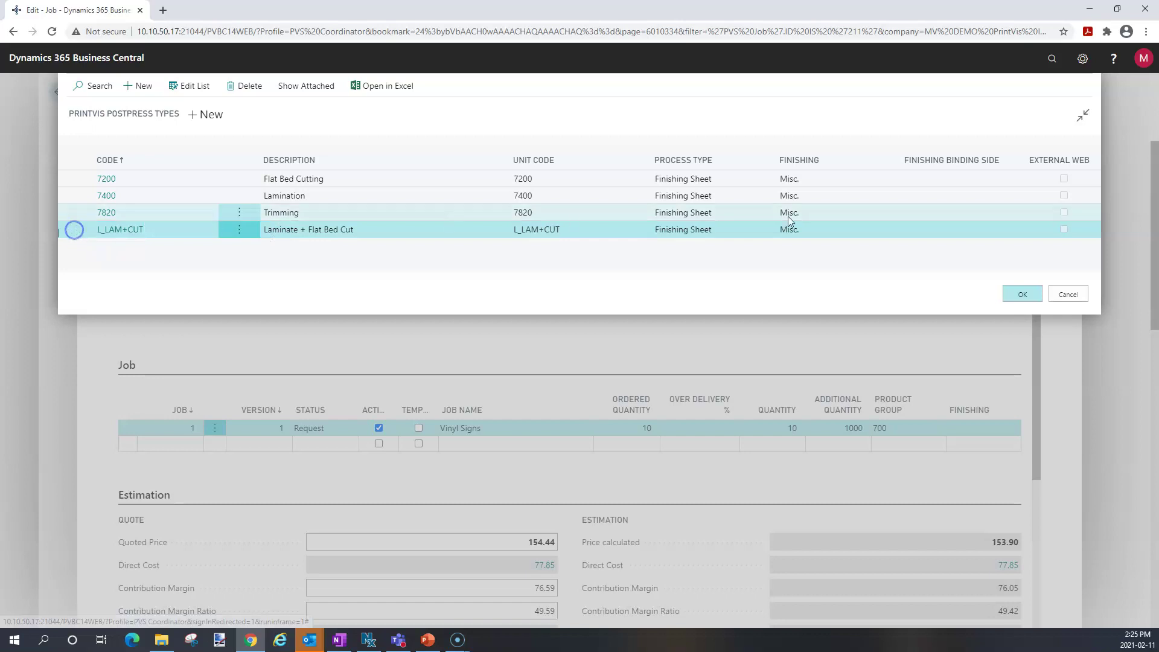
pyautogui.click(1023, 295)
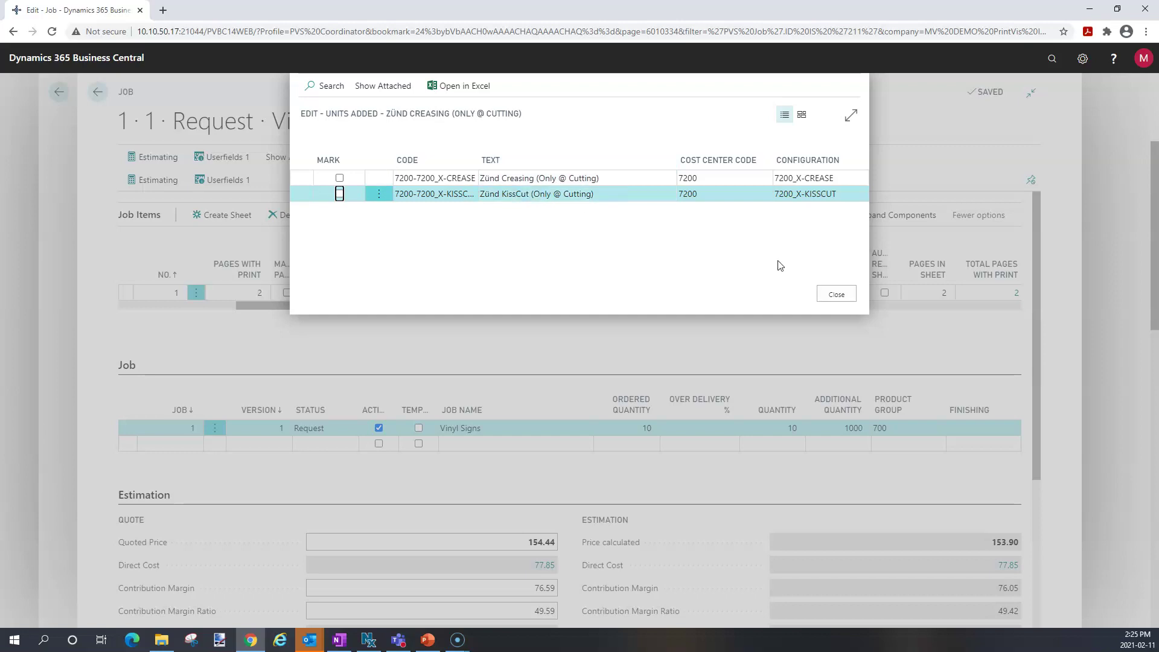
pyautogui.click(836, 294)
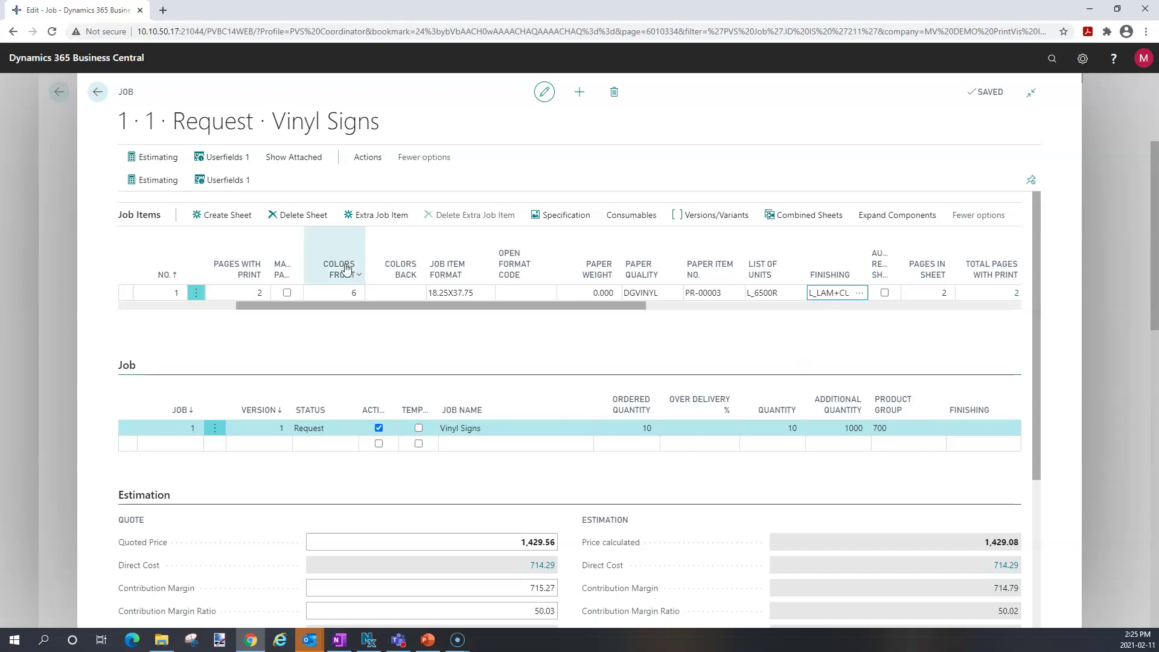
# Step: In the job's estimate, set DTP operations to 1 hour
pyautogui.click(158, 159)
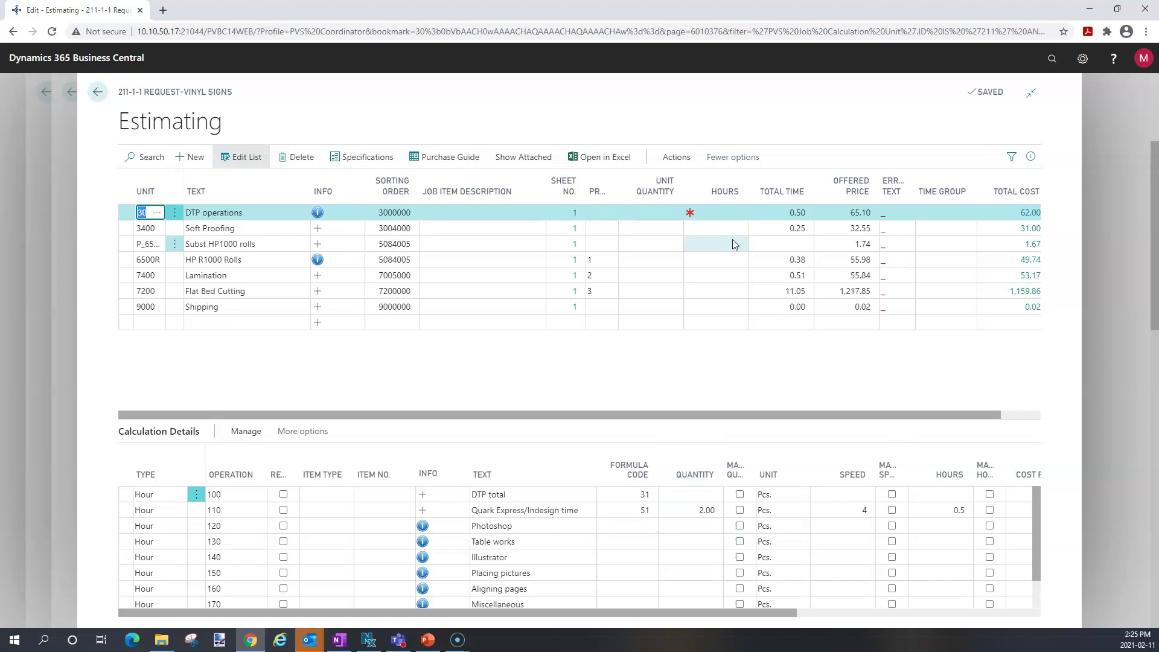
pyautogui.click(720, 213)
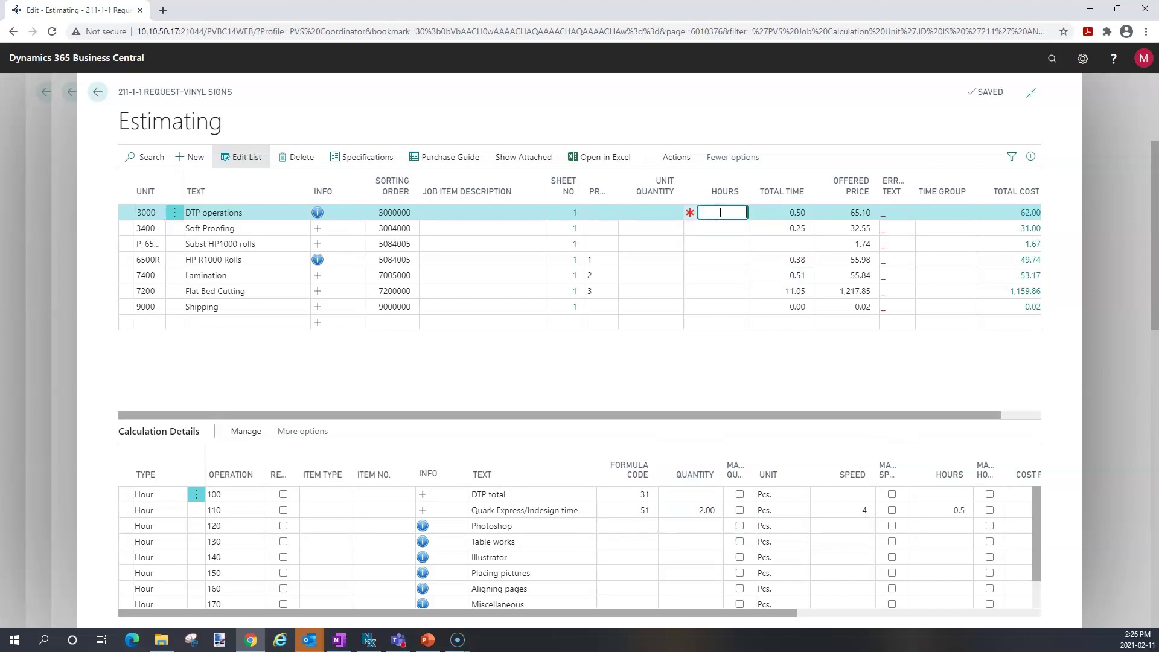
pyautogui.press('Tab')
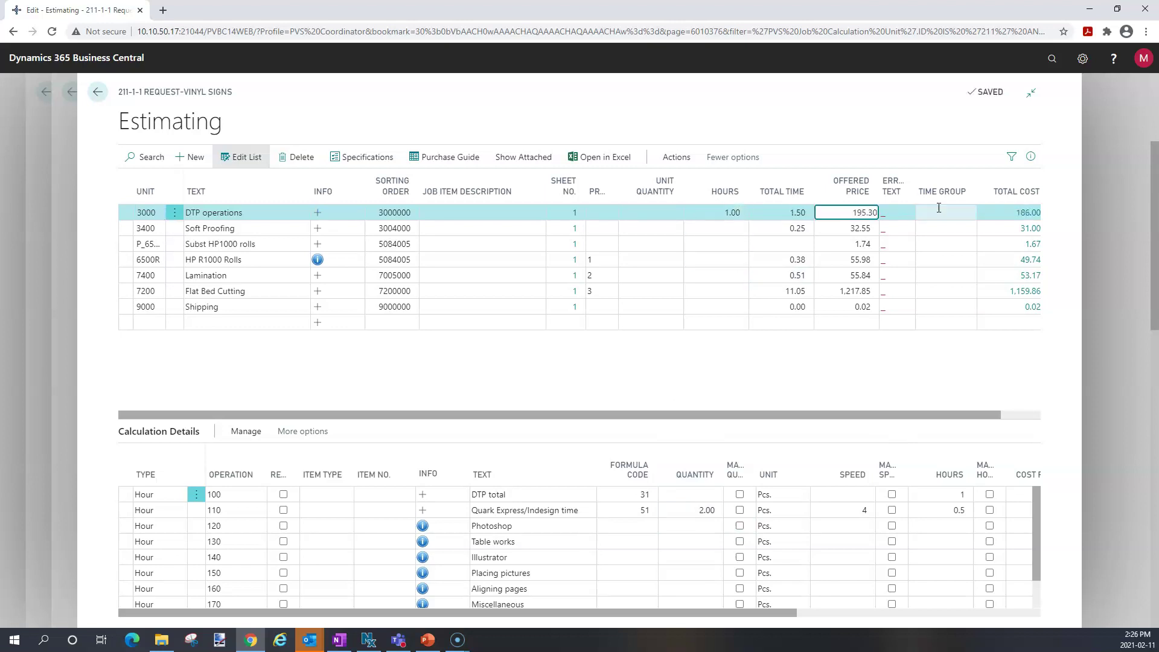
# Step: Give the HP R1000 Rolls unit the HIGH RES time group
pyautogui.click(126, 265)
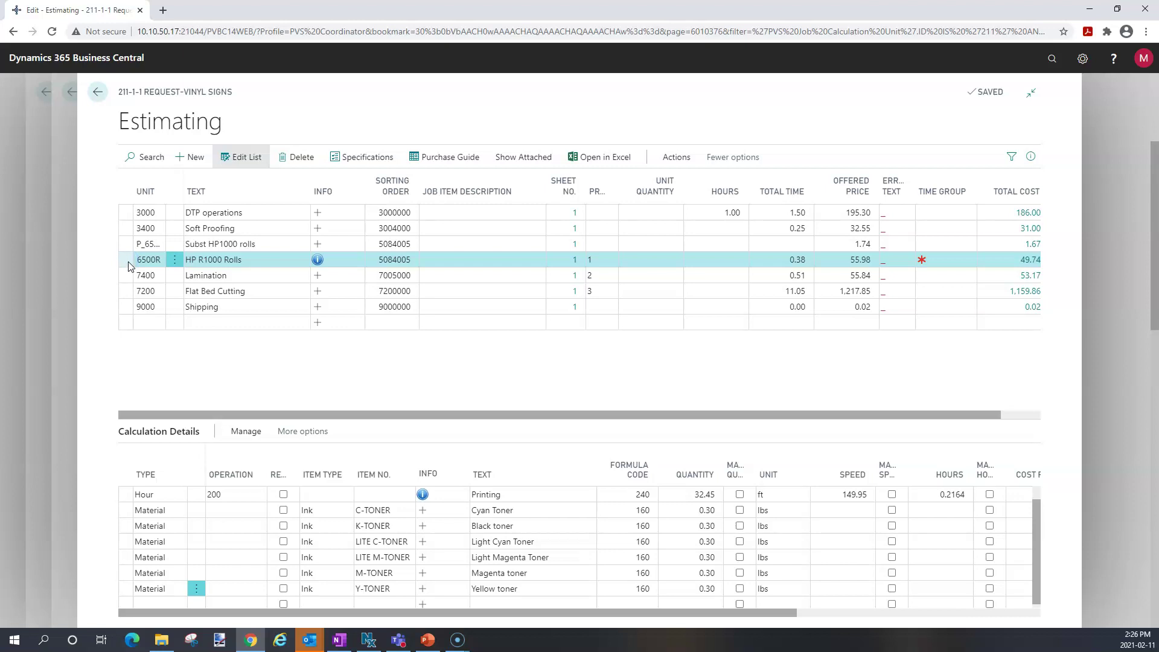
pyautogui.click(939, 260)
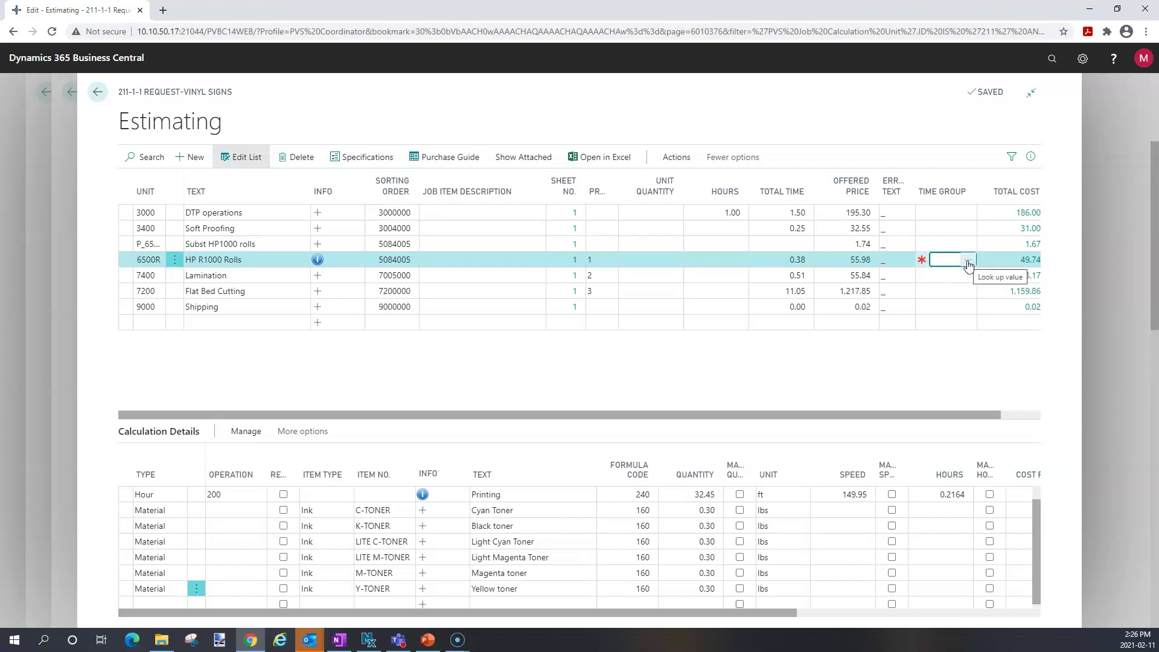
pyautogui.click(969, 261)
pyautogui.click(315, 179)
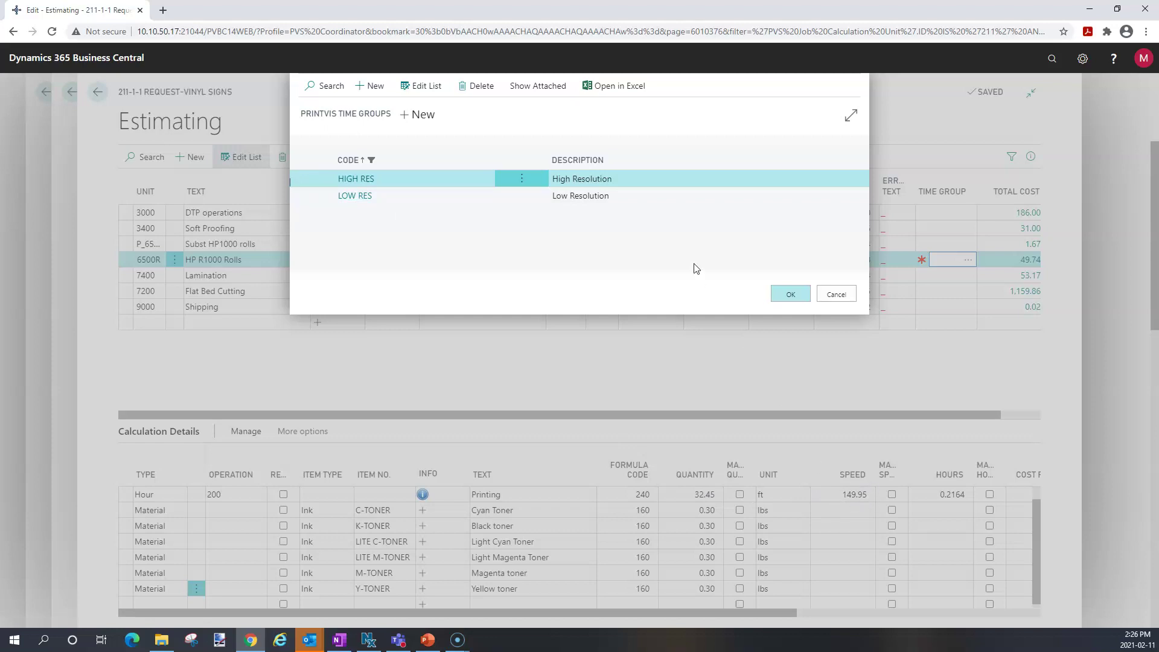
pyautogui.click(787, 295)
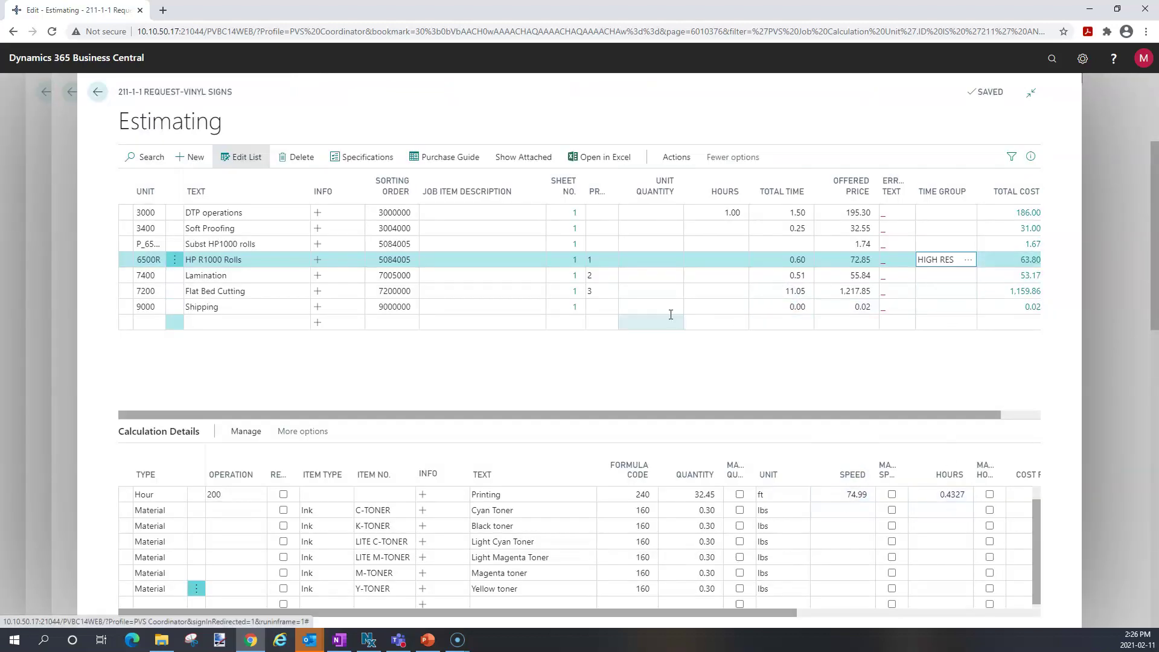
# Step: Change the Lamination material item to 1-LAM2 Matte Lamination
pyautogui.click(134, 276)
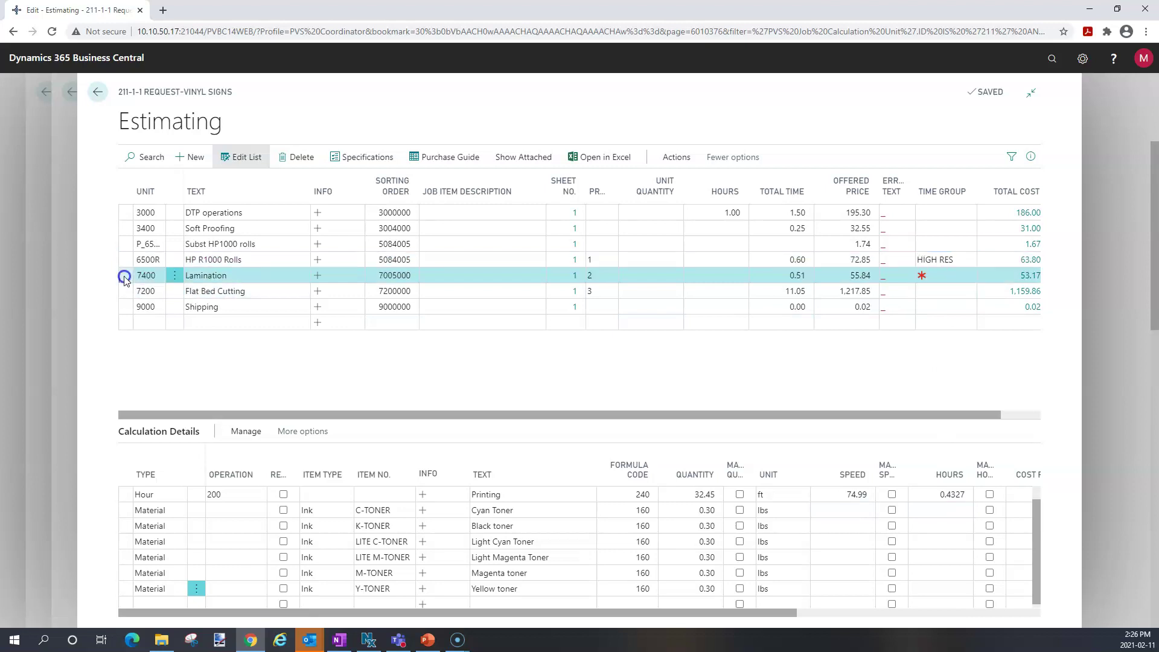
pyautogui.click(367, 584)
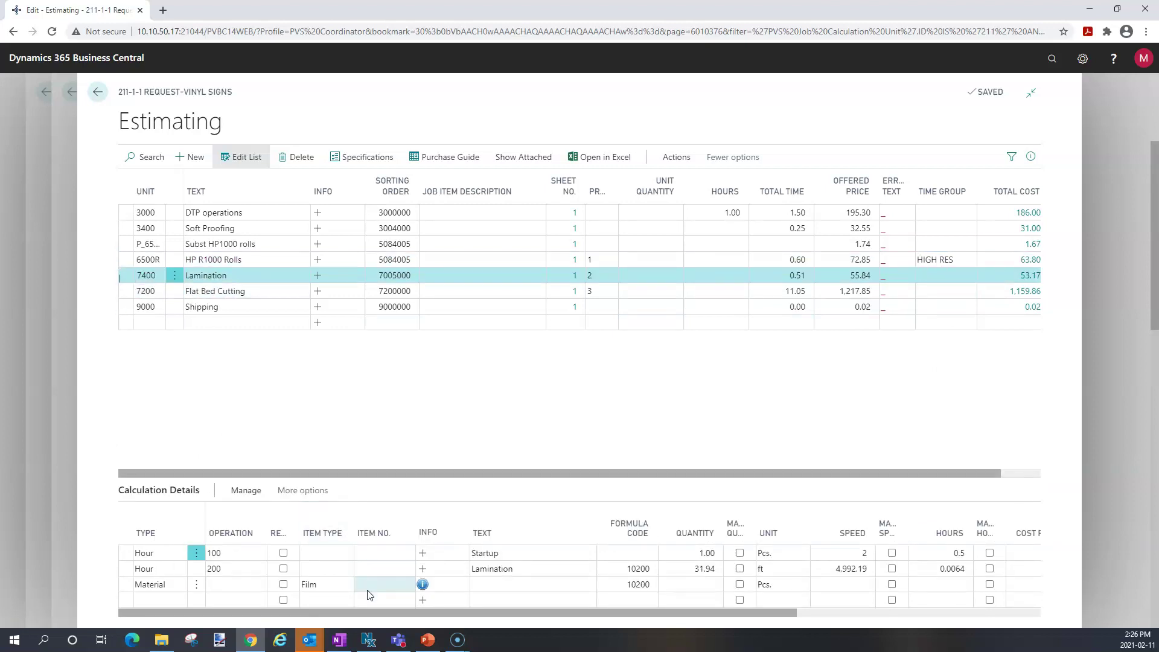
pyautogui.click(406, 584)
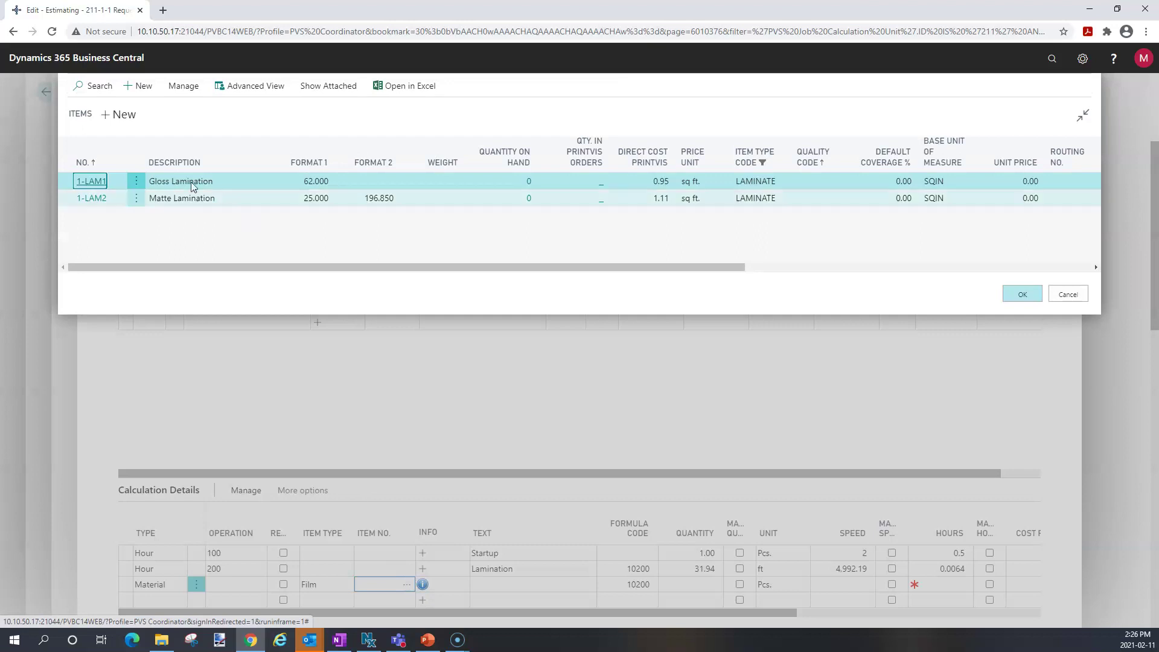
pyautogui.click(70, 198)
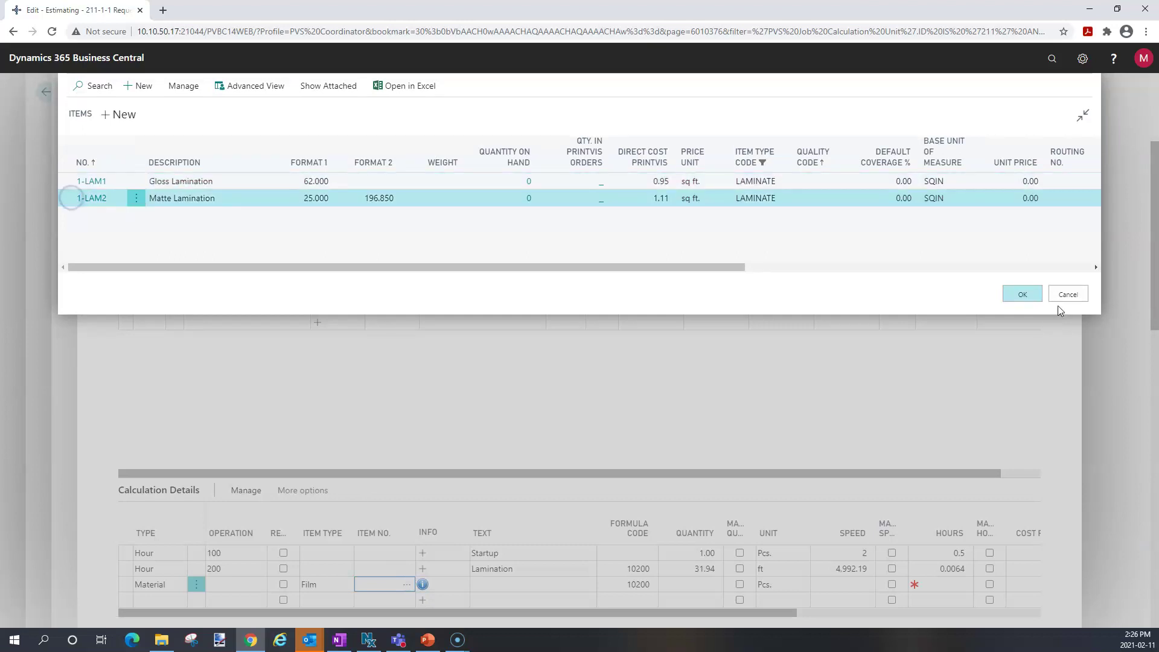
pyautogui.click(1020, 294)
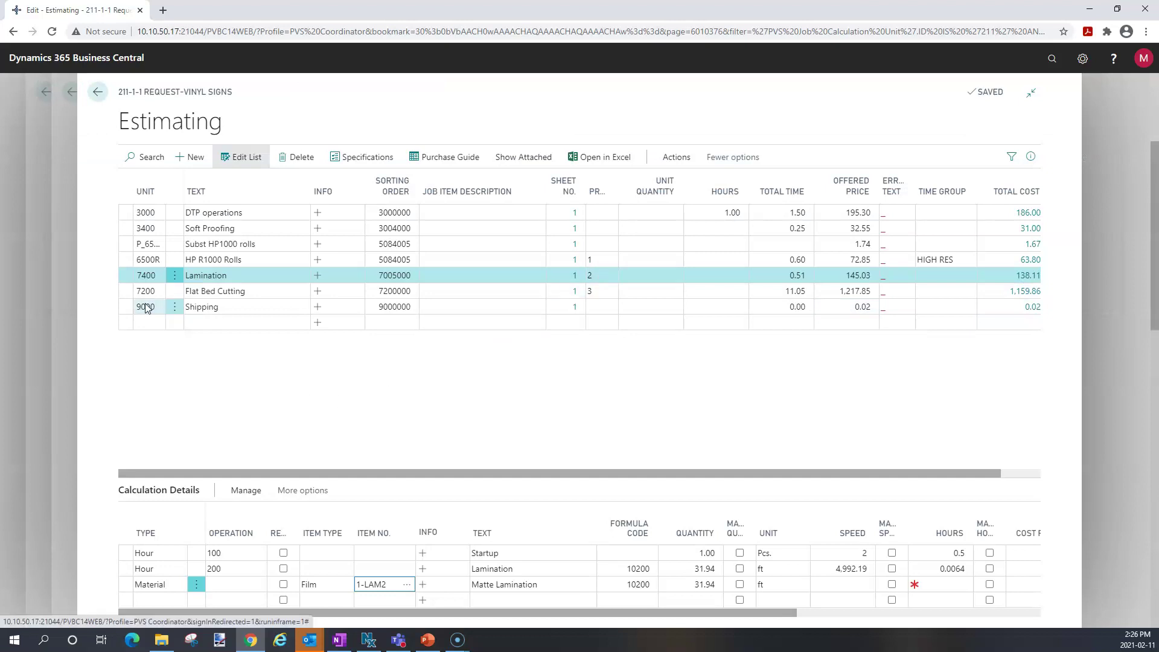
# Step: Set Flat Bed Cutting's unit quantity to 2 and return to the job, now quoted at 1,670.42
pyautogui.click(127, 293)
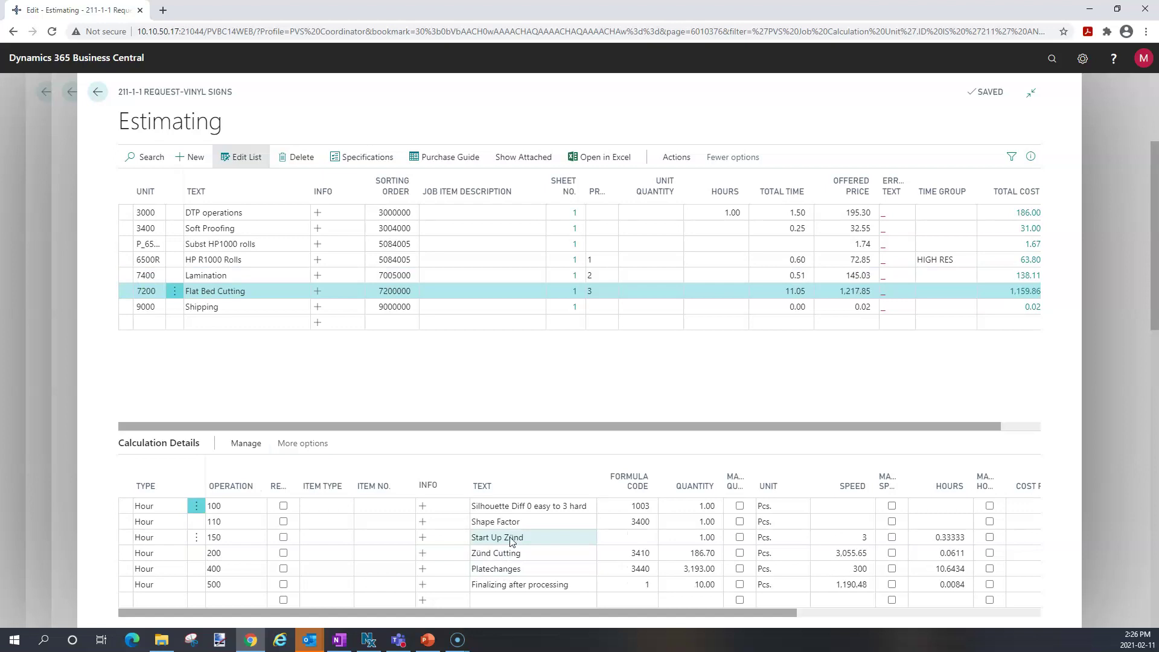
pyautogui.click(627, 290)
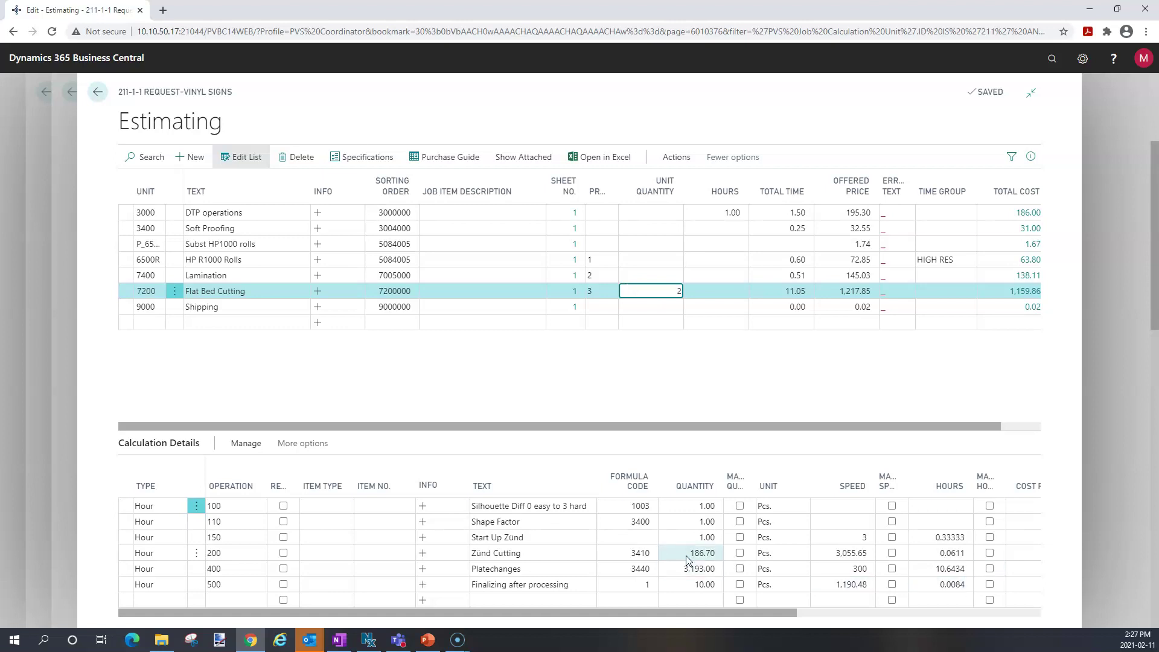
pyautogui.press('Tab')
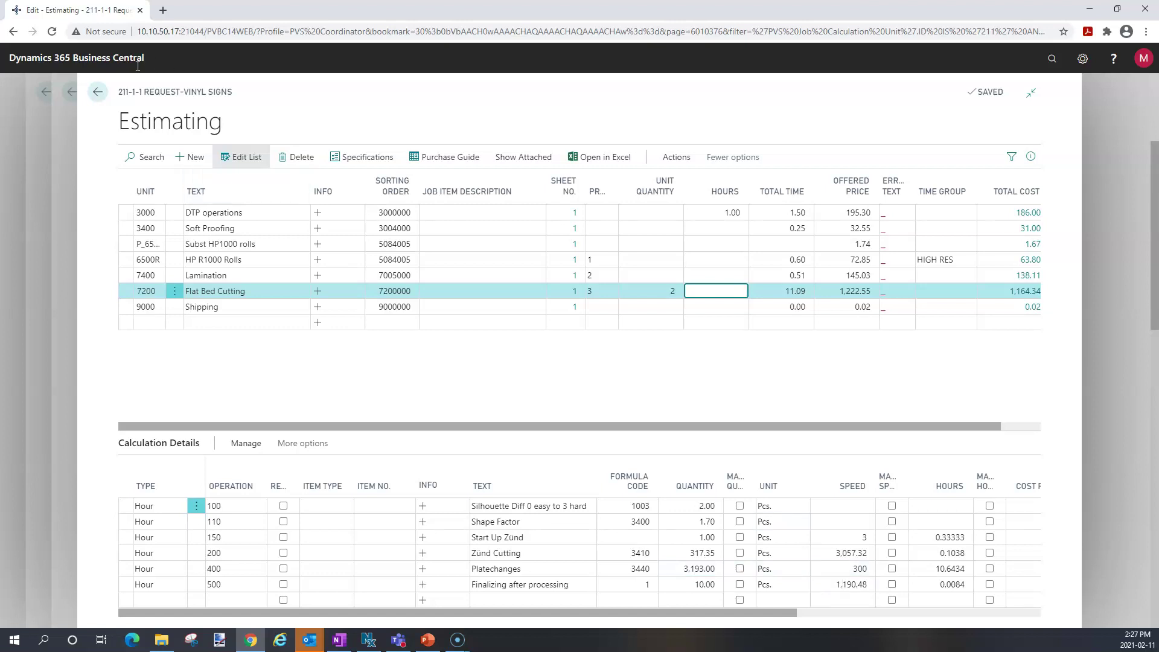
pyautogui.click(99, 91)
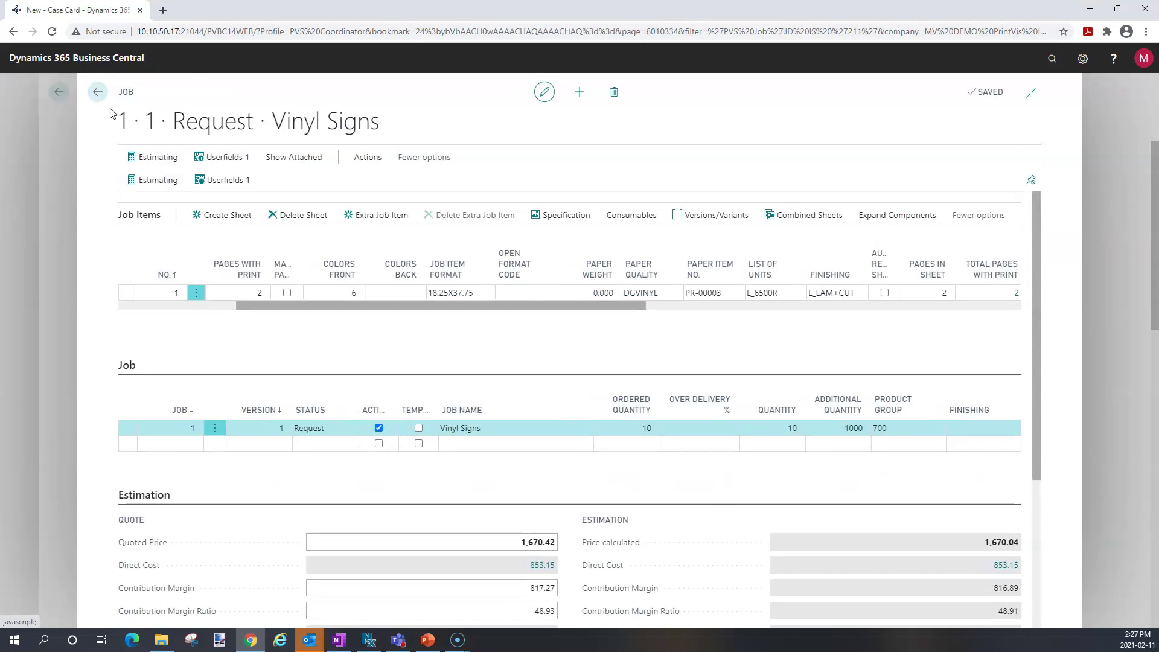
# Step: Add two job versions with ordered quantities 15 and 20
pyautogui.click(99, 94)
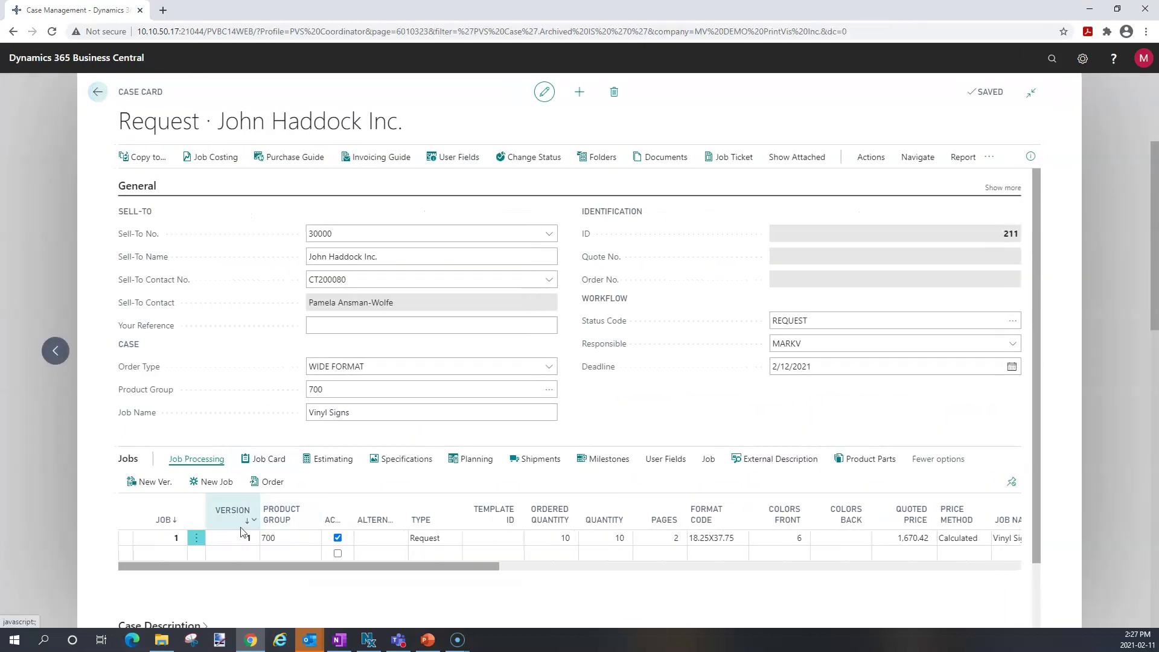
pyautogui.click(155, 483)
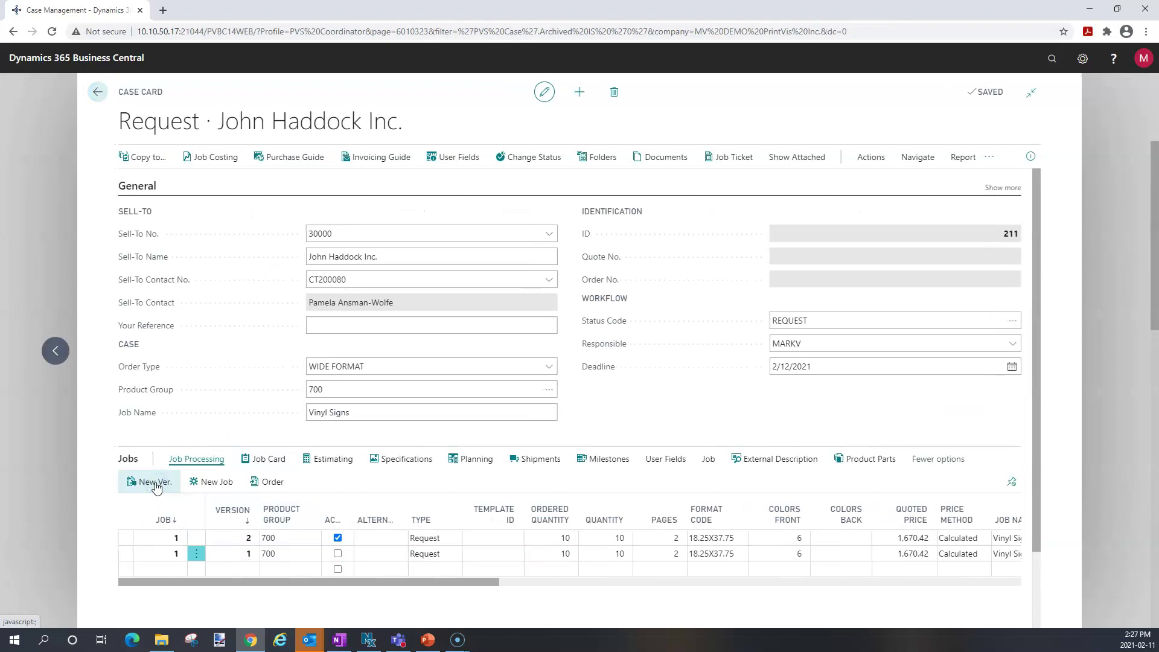
pyautogui.click(156, 484)
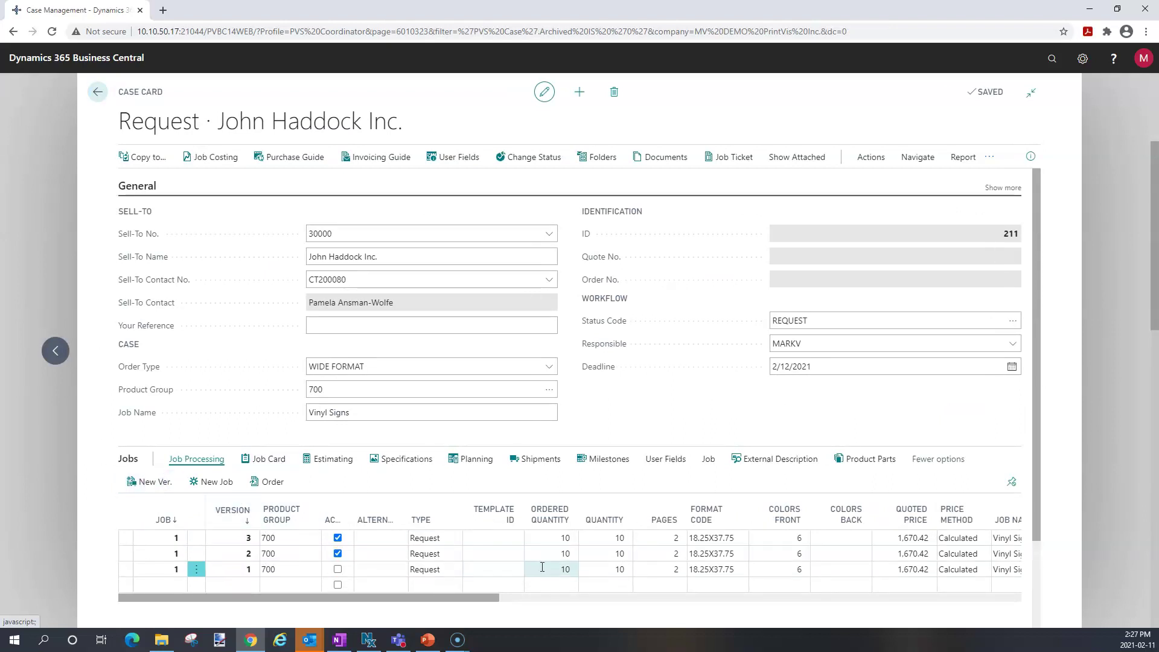
pyautogui.click(562, 554)
pyautogui.write('15')
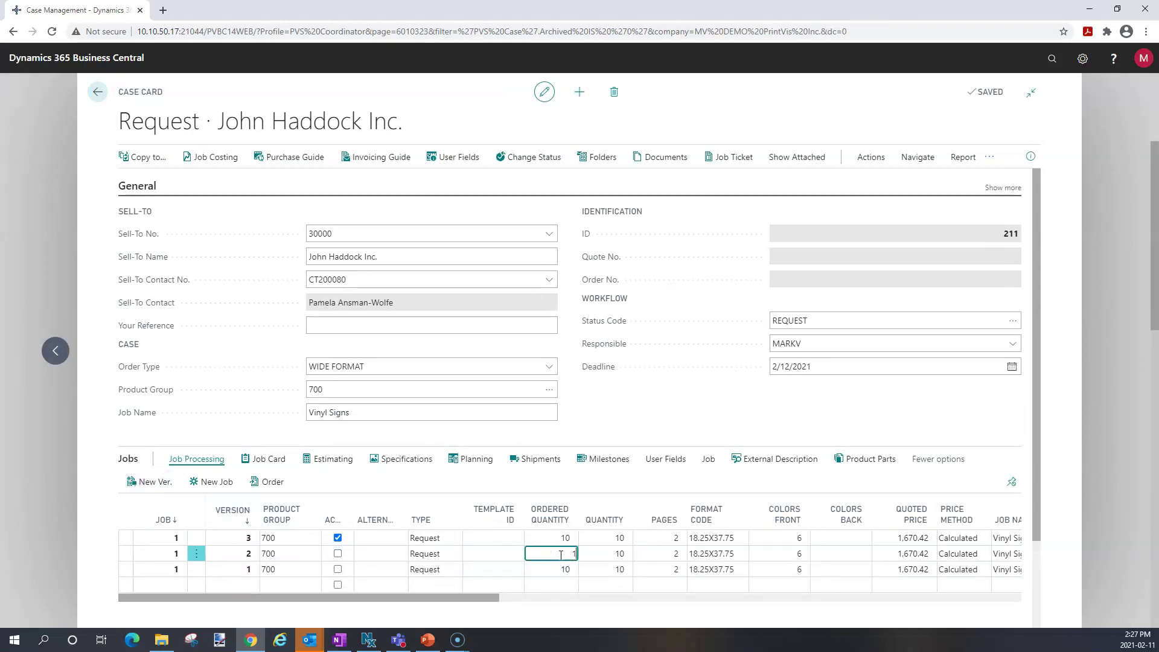
pyautogui.press('Tab')
pyautogui.click(560, 538)
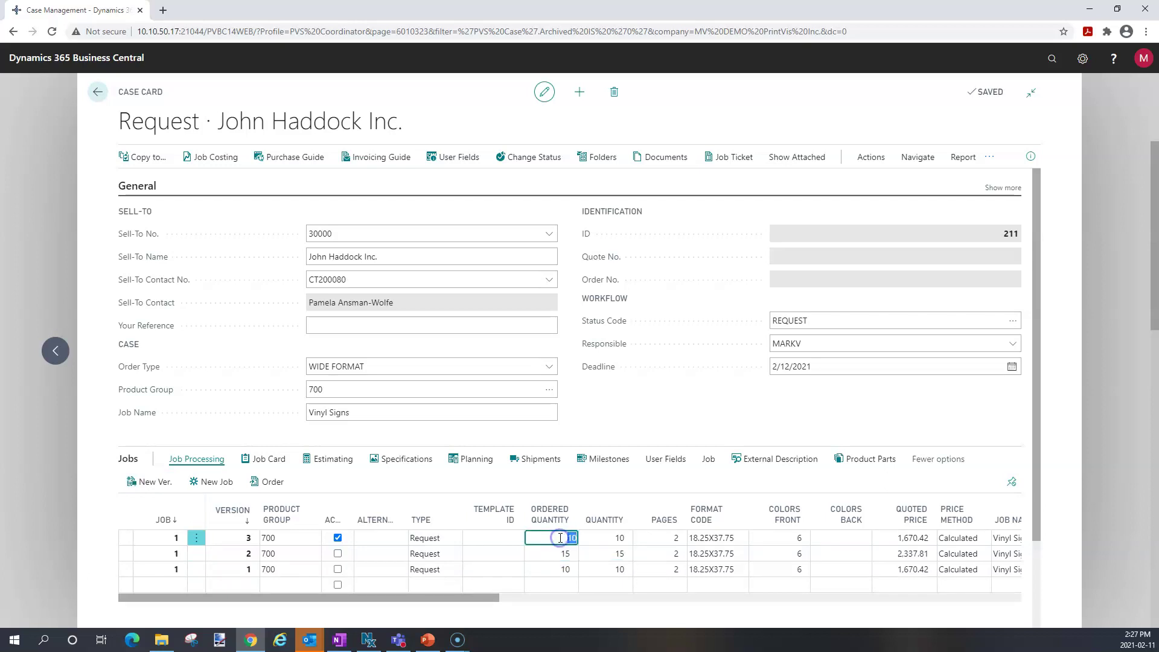
pyautogui.press('Tab')
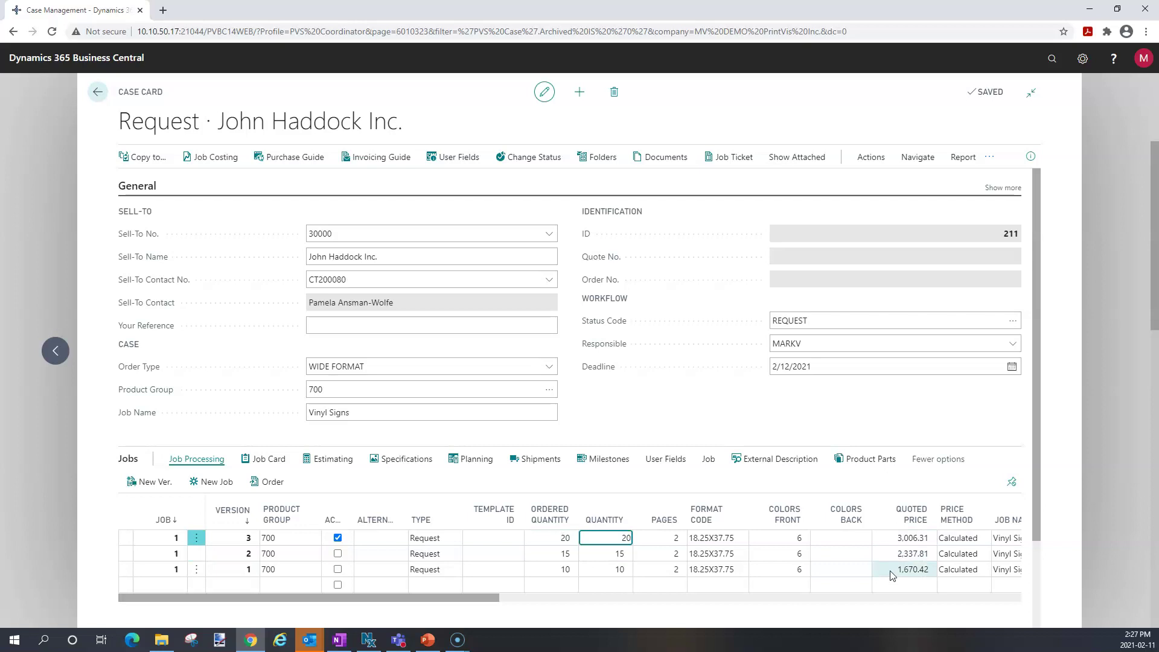
# Step: Make version 1 active and mark versions 2 and 3 as alternatives
pyautogui.click(338, 570)
pyautogui.click(383, 537)
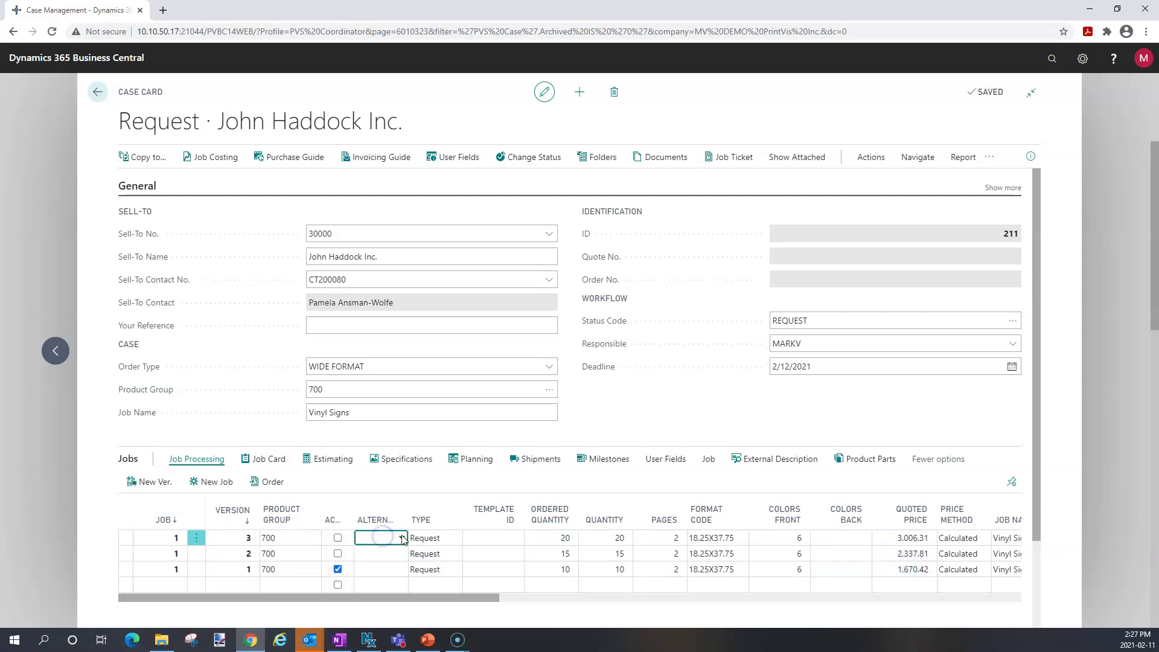
pyautogui.click(383, 538)
pyautogui.click(383, 553)
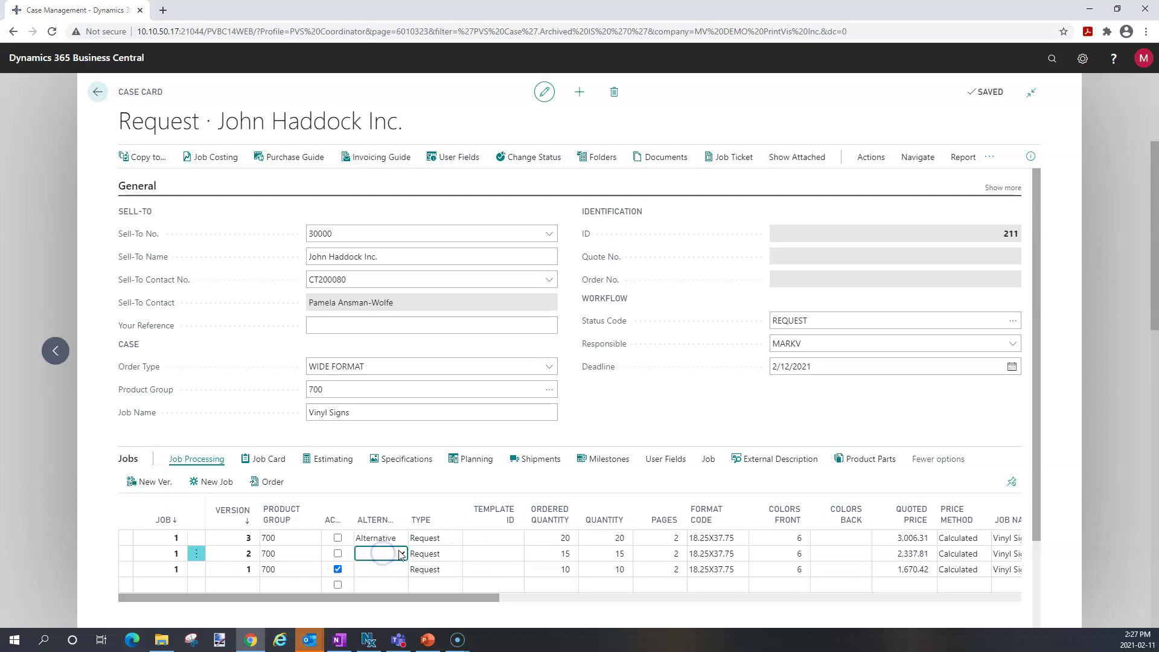
pyautogui.click(383, 553)
pyautogui.click(363, 585)
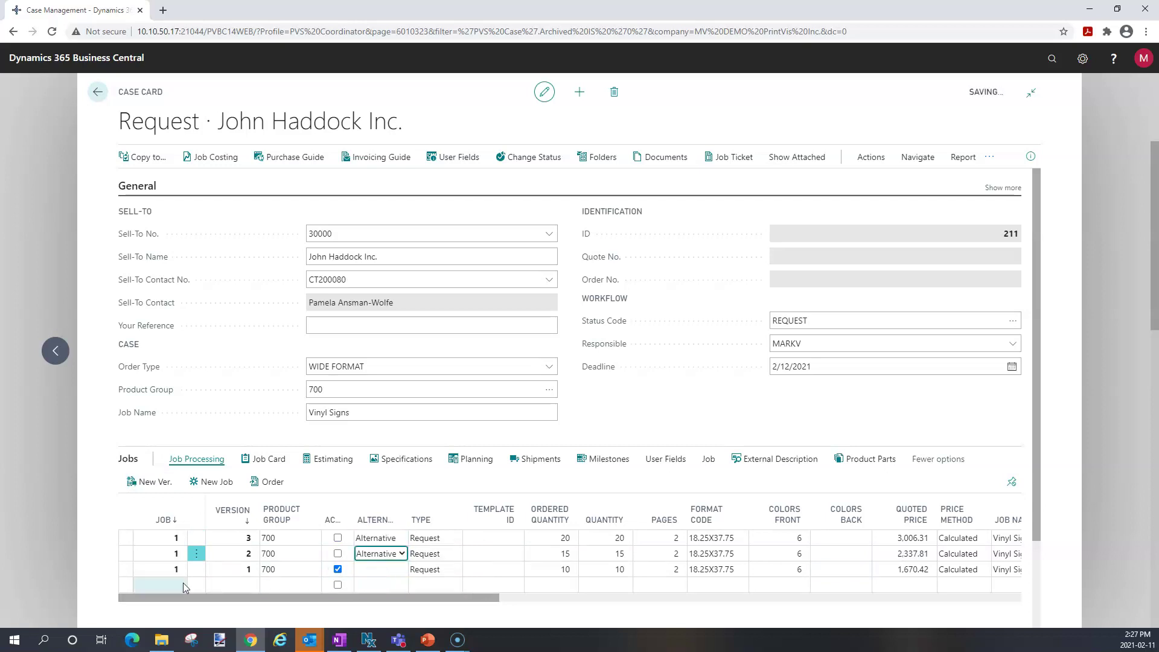
pyautogui.click(131, 570)
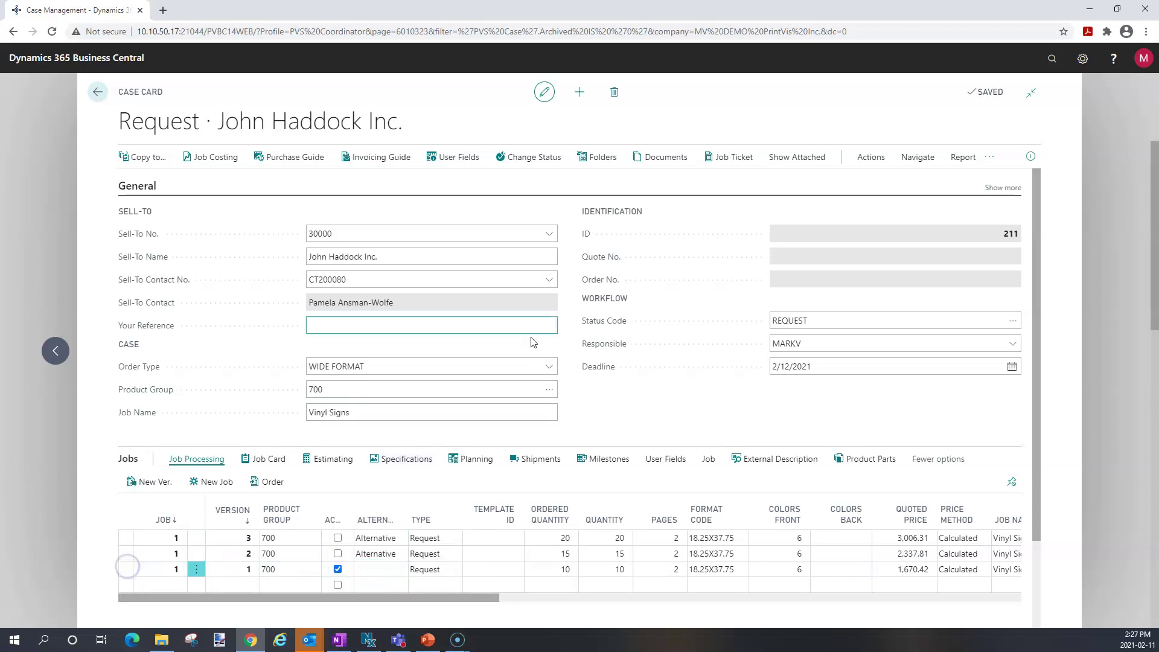
# Step: Change the case status to Quote
pyautogui.click(519, 158)
pyautogui.click(655, 375)
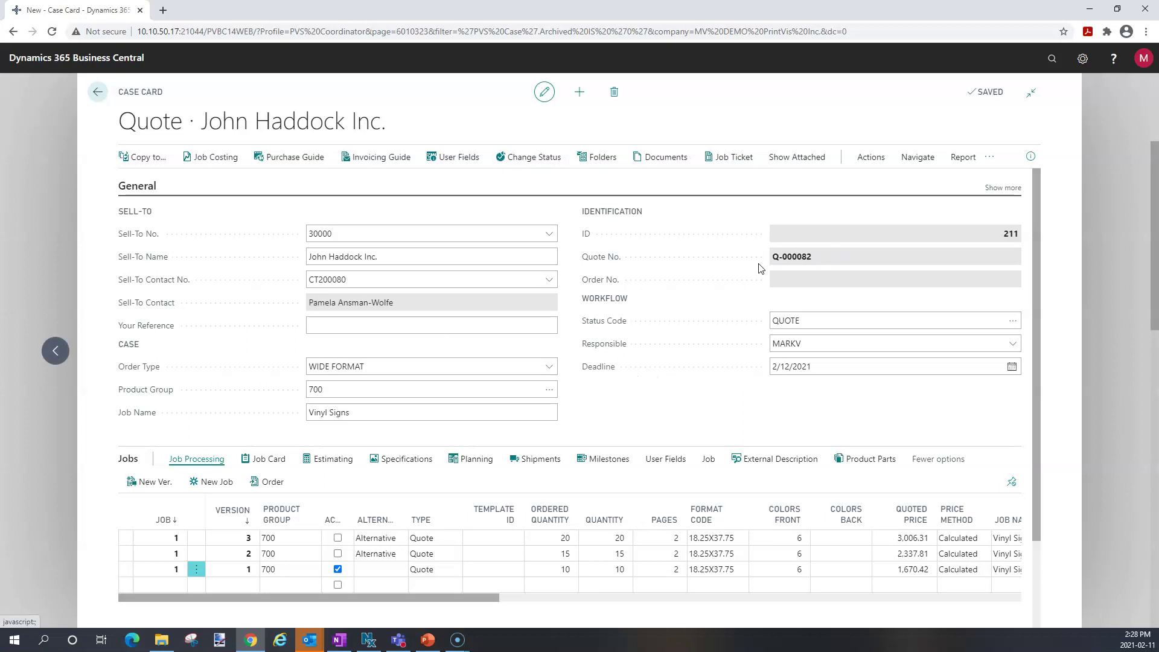
pyautogui.click(962, 157)
# Step: Generate the quote PDF, review prices for 10, 15 and 20 signs, then close it
pyautogui.click(150, 204)
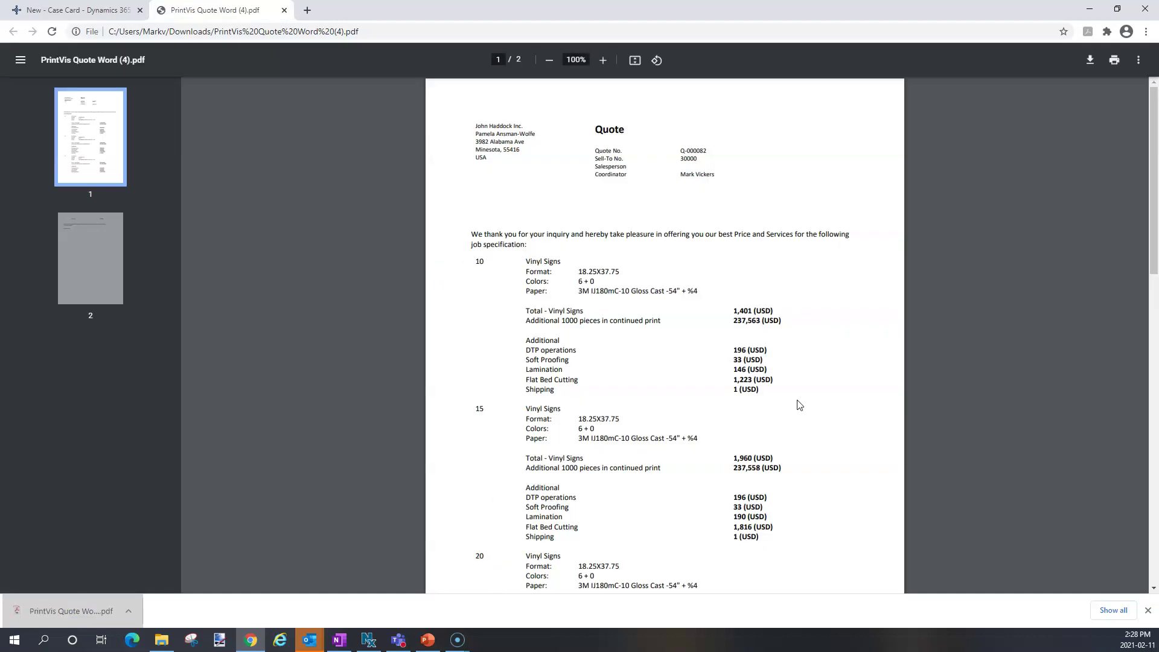
pyautogui.scroll(-3, 801, 400)
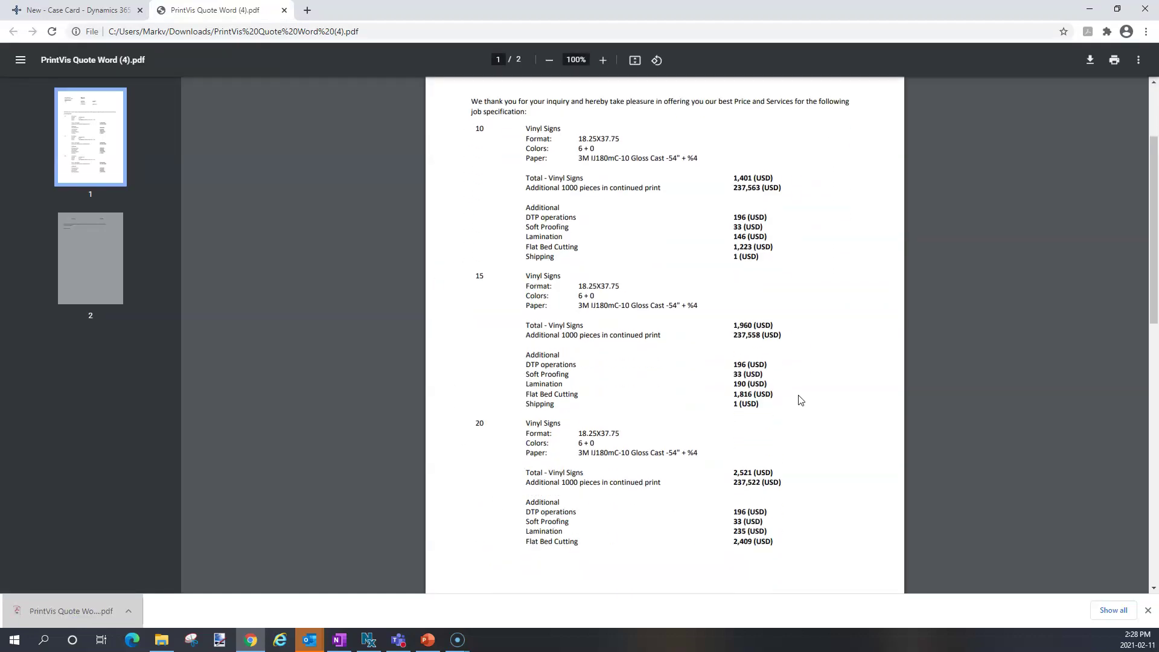
pyautogui.click(284, 11)
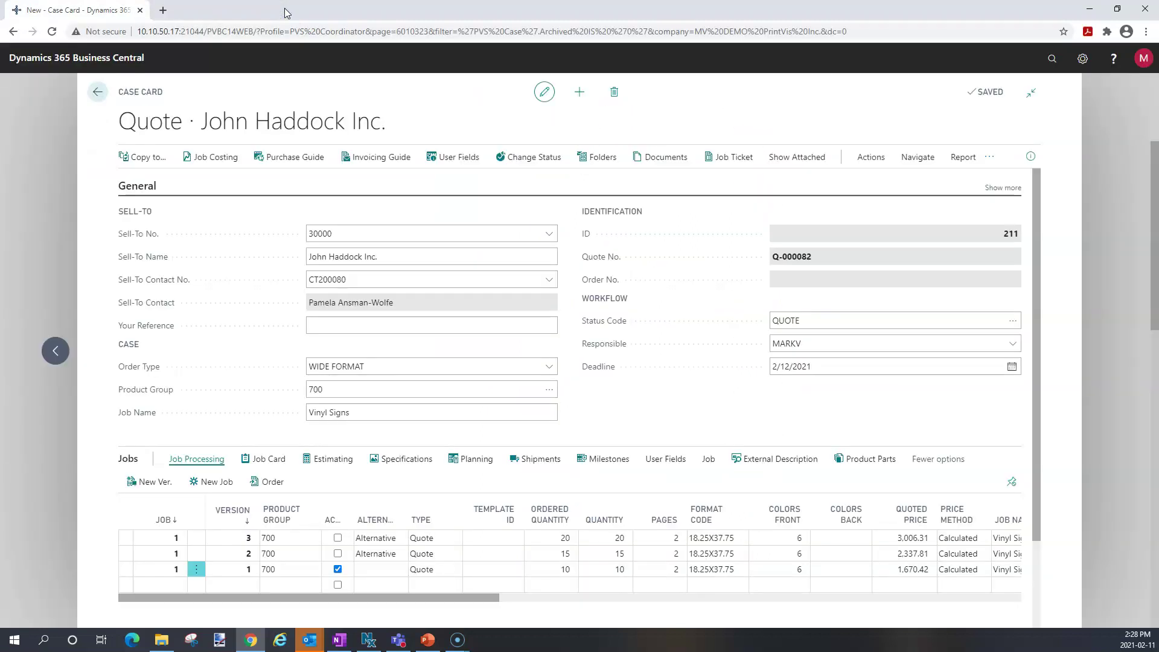